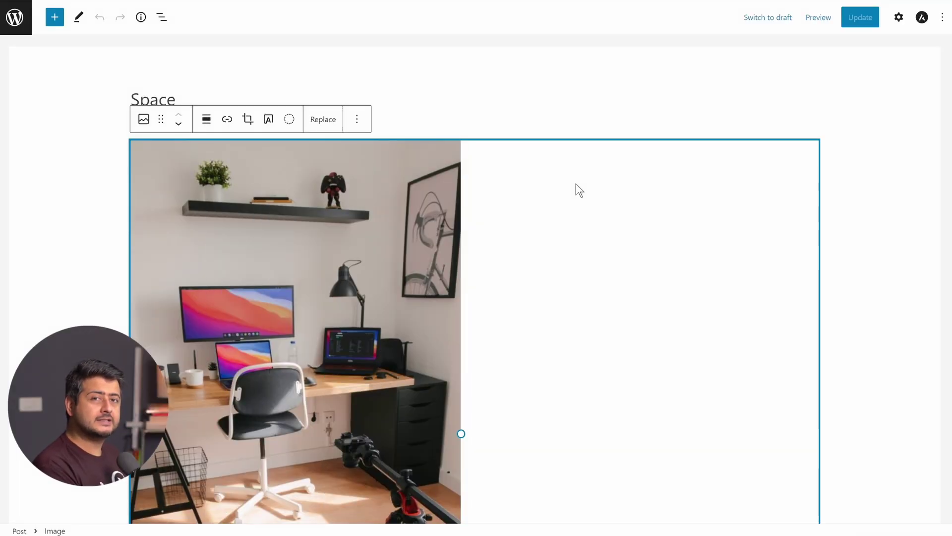
From List View, insert an empty paragraph after the desk image block
scroll(565, 191, down, 5)
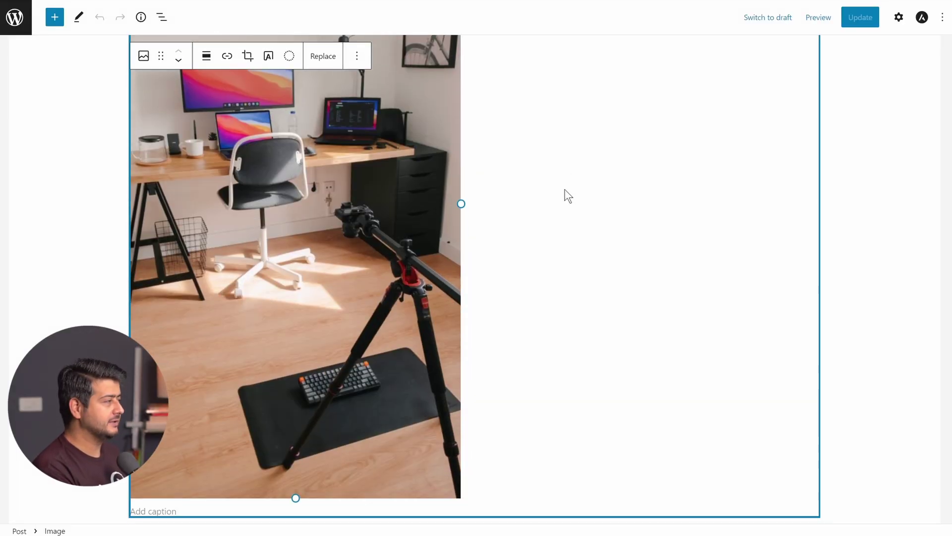
scroll(426, 208, down, 8)
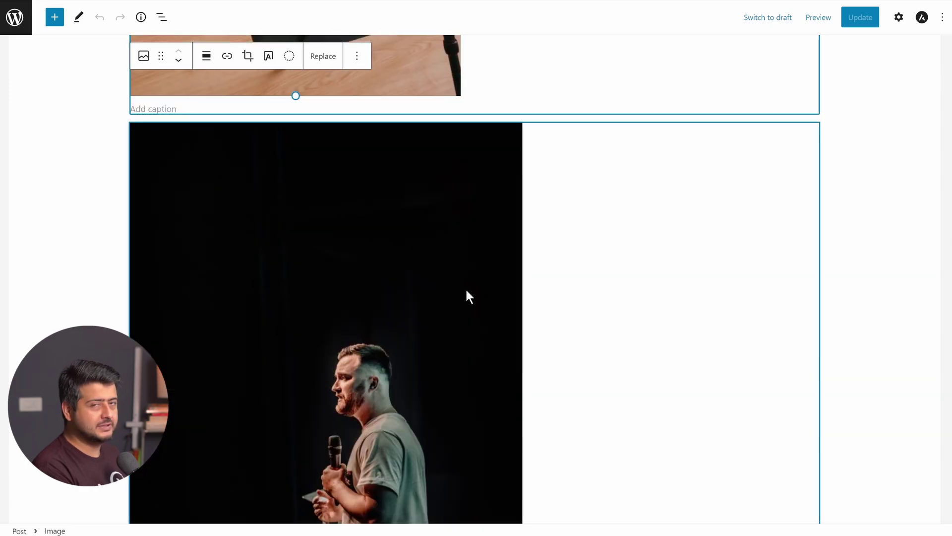
scroll(471, 297, up, 7)
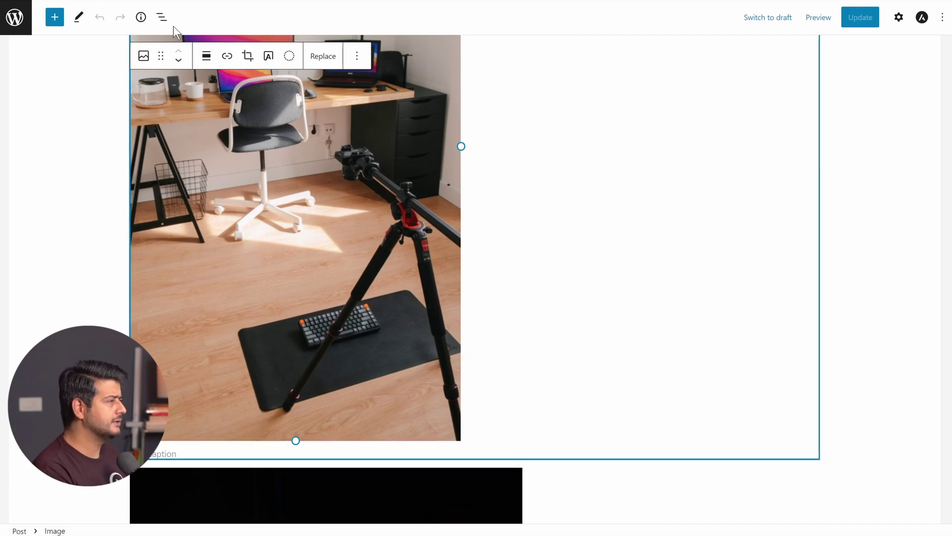
click(162, 17)
click(185, 77)
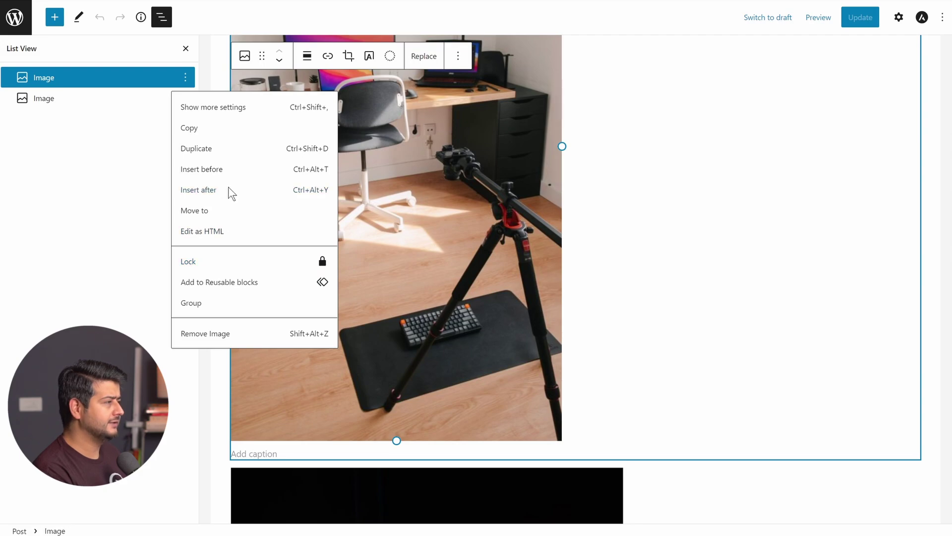
click(198, 190)
Add several more empty paragraphs below it and update the post
scroll(395, 293, down, 8)
scroll(318, 160, up, 2)
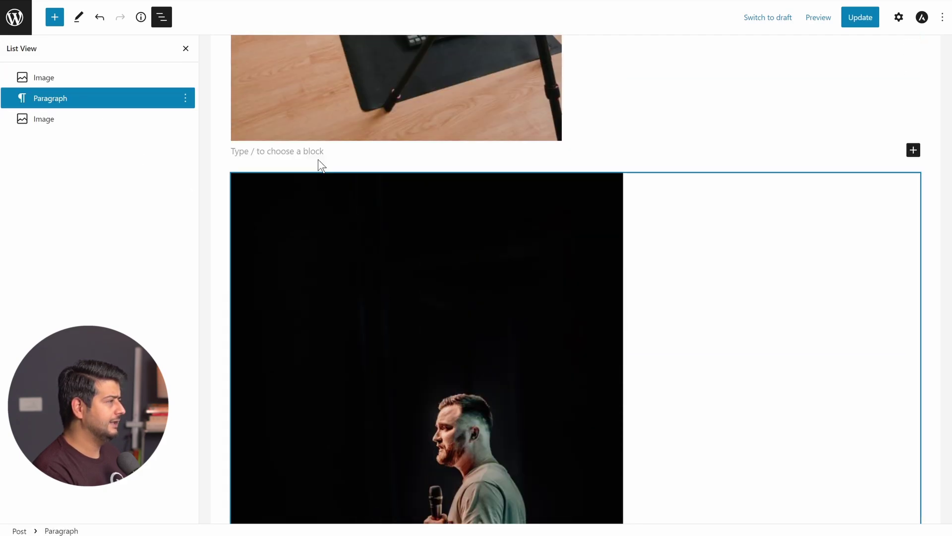
scroll(320, 164, up, 2)
click(285, 223)
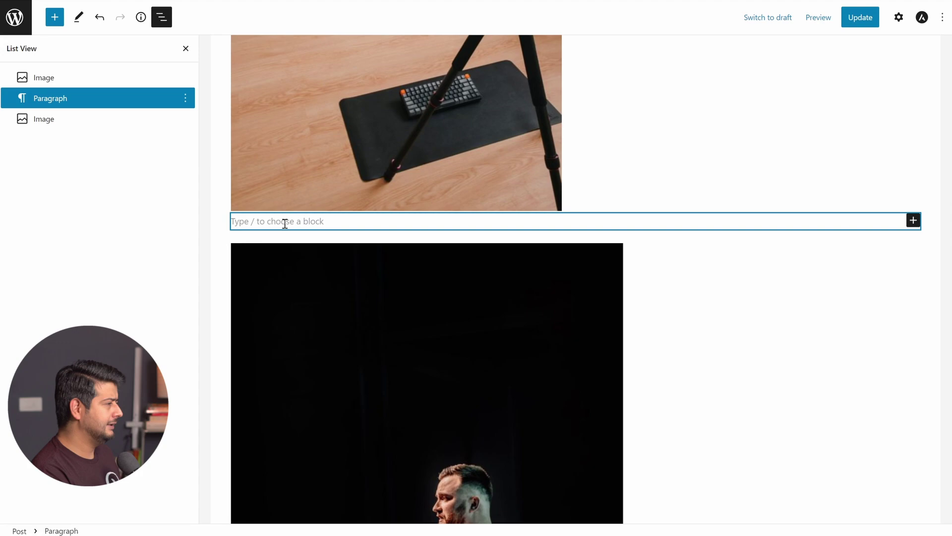
key(Return)
key(Return)
key(Return)
key(Return)
key(Return)
key(Return)
scroll(590, 221, up, 5)
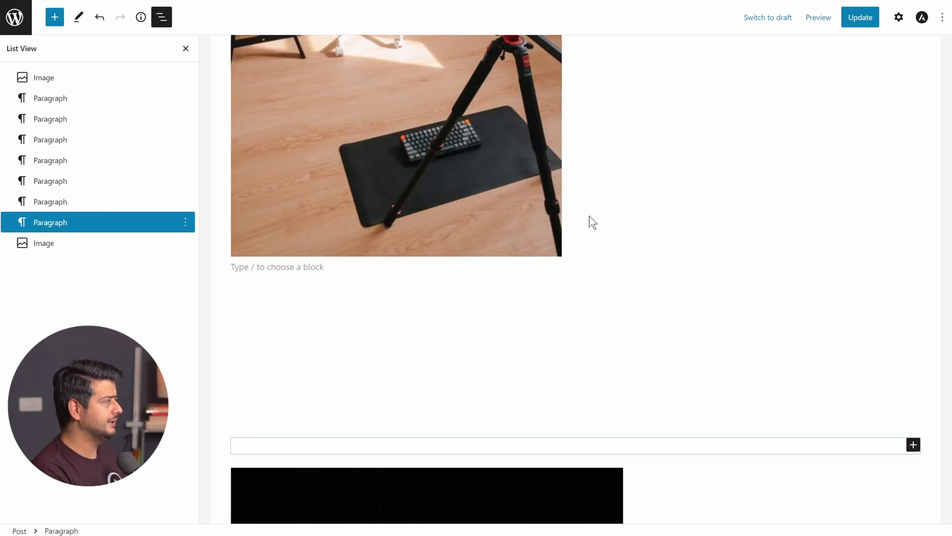
click(859, 18)
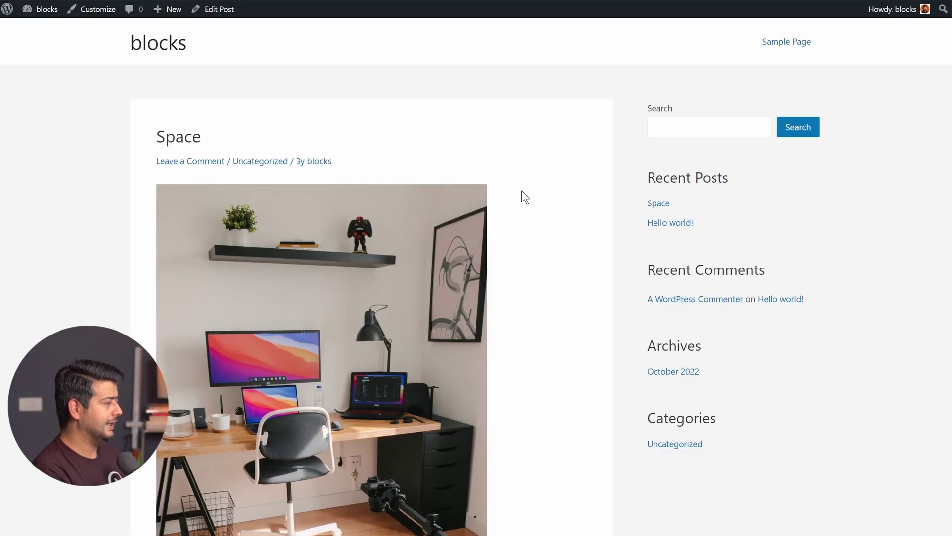
scroll(524, 199, down, 5)
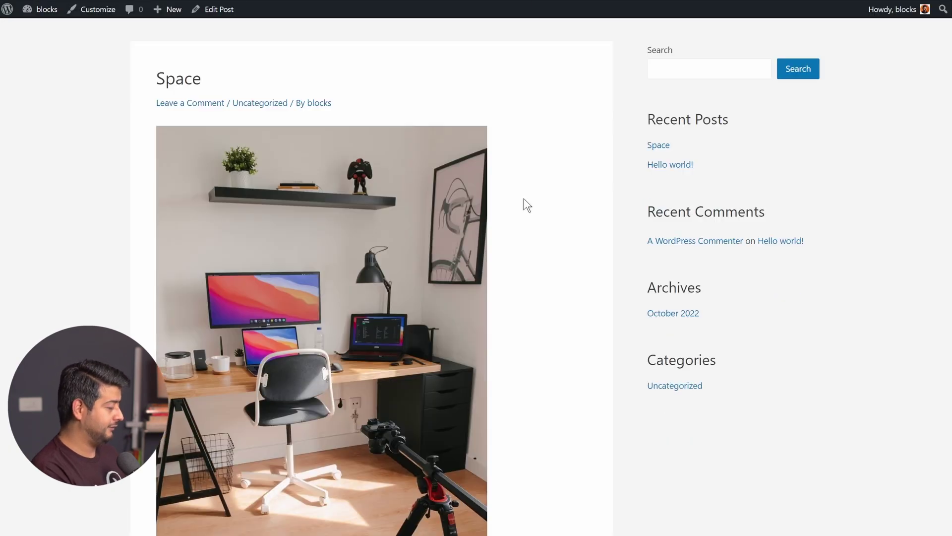
scroll(527, 200, down, 3)
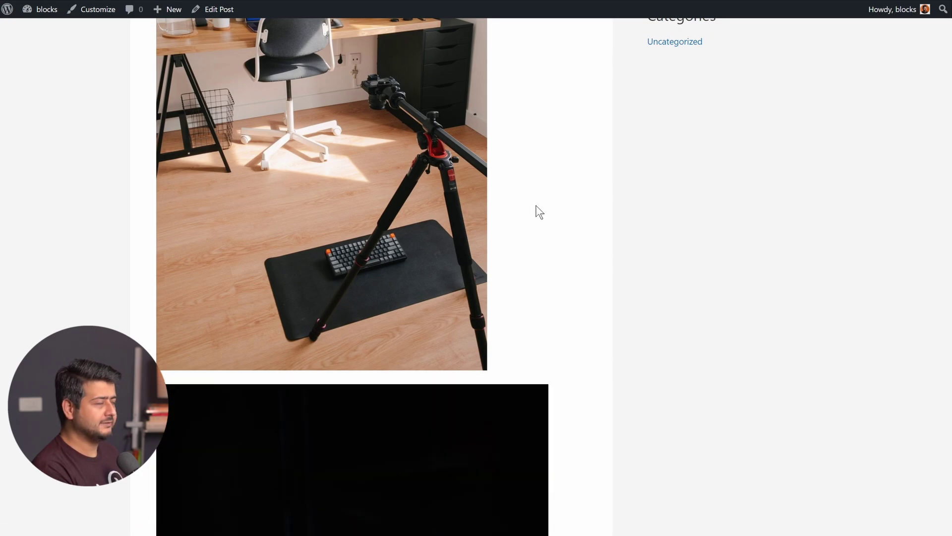
scroll(553, 236, down, 1)
scroll(430, 257, down, 2)
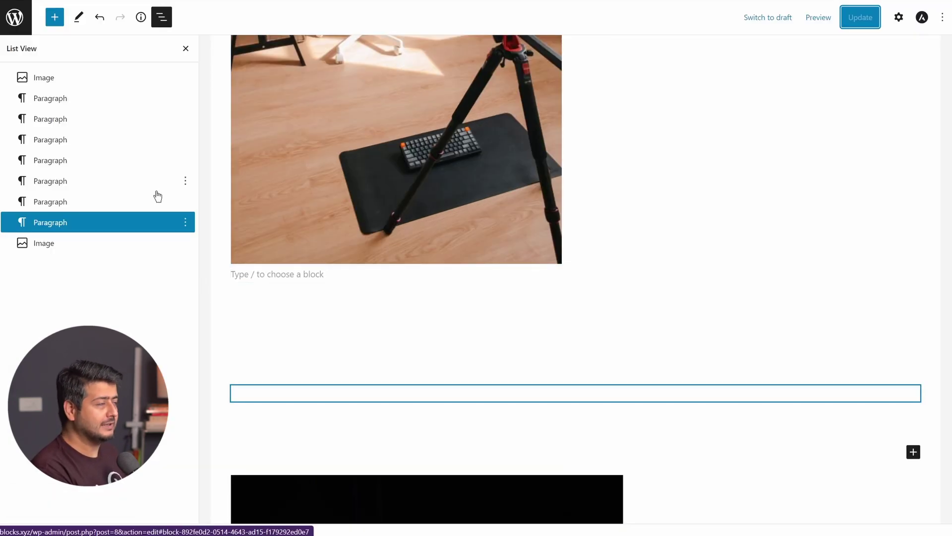
Remove the first two empty paragraphs through their List View options menus
click(185, 99)
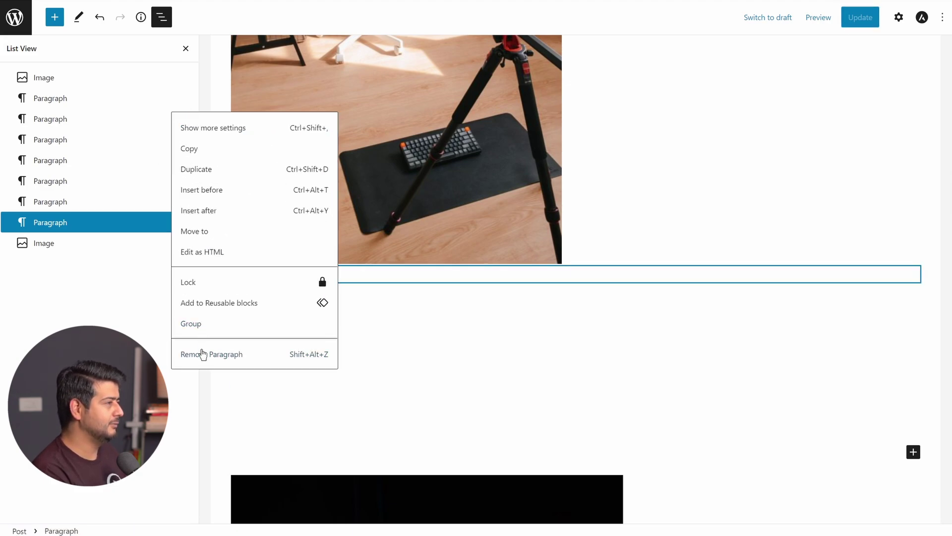
click(202, 354)
click(185, 98)
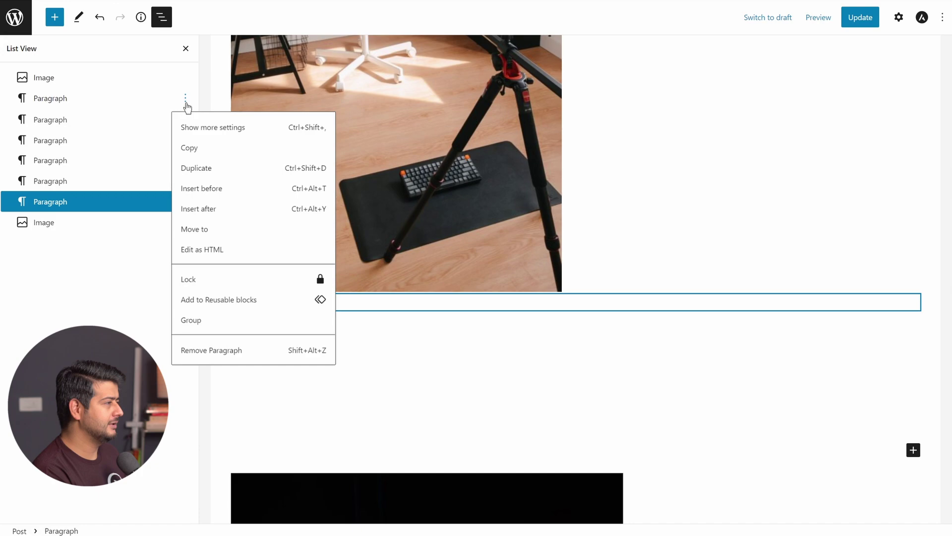
click(200, 355)
Delete three more empty paragraphs between the images with Backspace
click(329, 356)
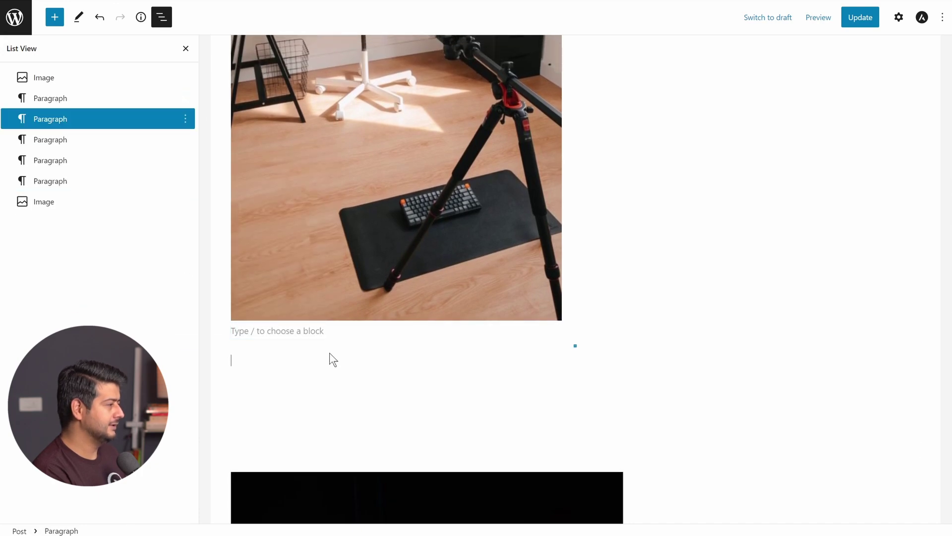
scroll(327, 351, up, 2)
key(BackSpace)
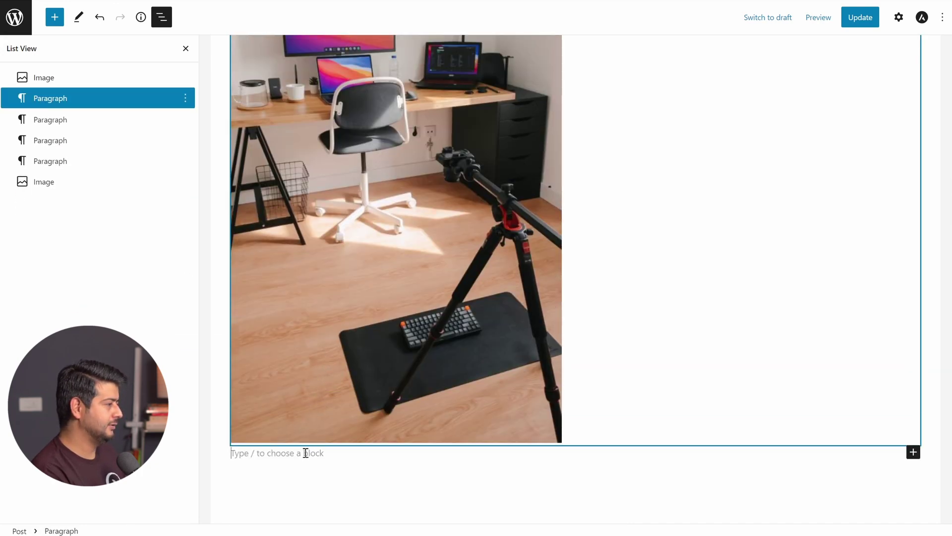
click(300, 477)
key(BackSpace)
scroll(304, 459, down, 3)
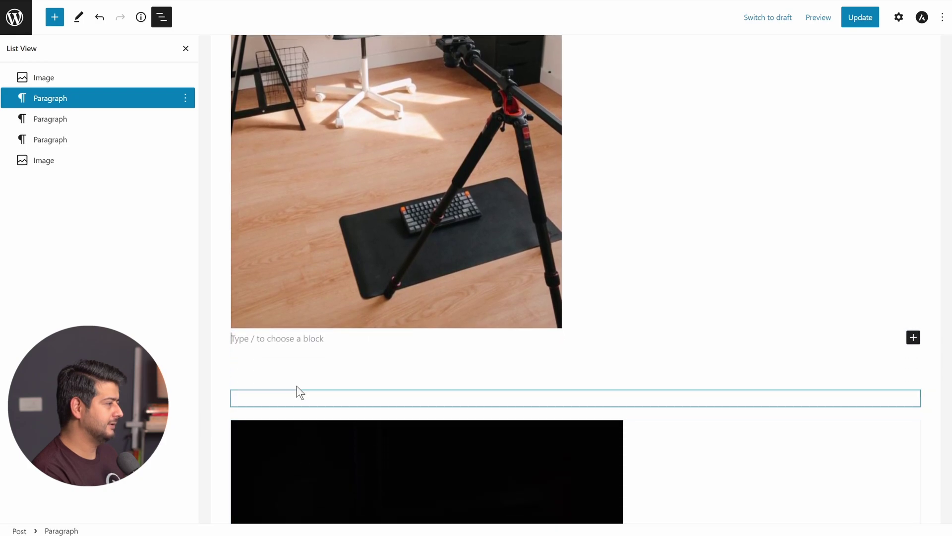
click(296, 387)
key(BackSpace)
key(BackSpace)
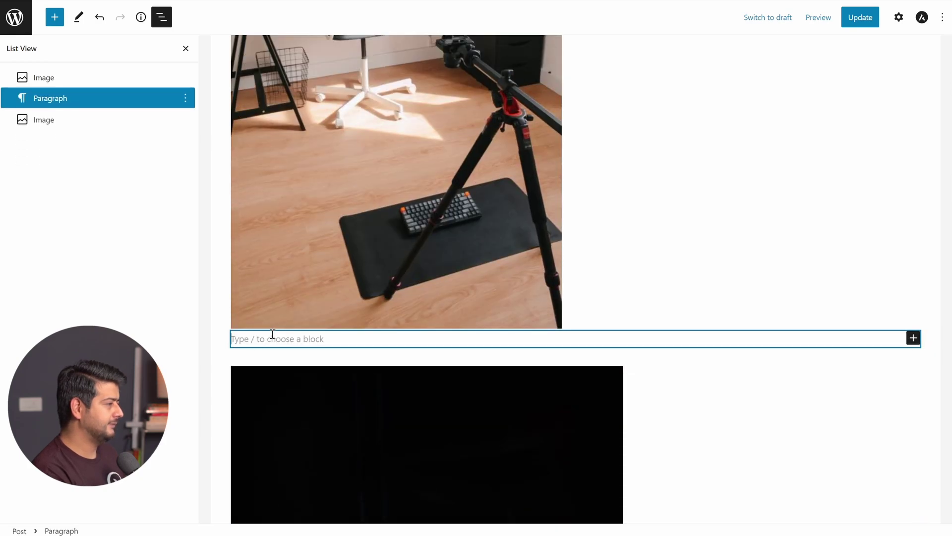
Remove the last empty paragraph and hide List View
click(185, 98)
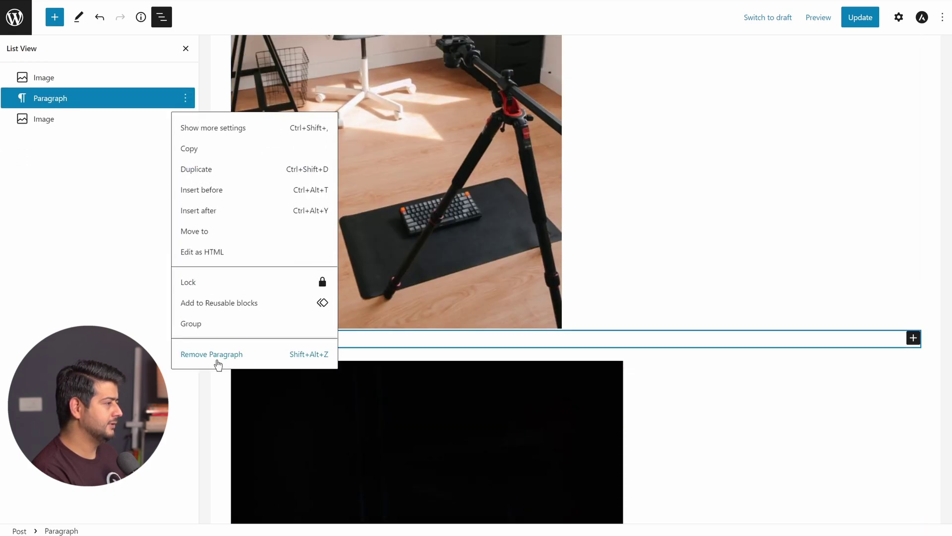
click(218, 362)
click(185, 50)
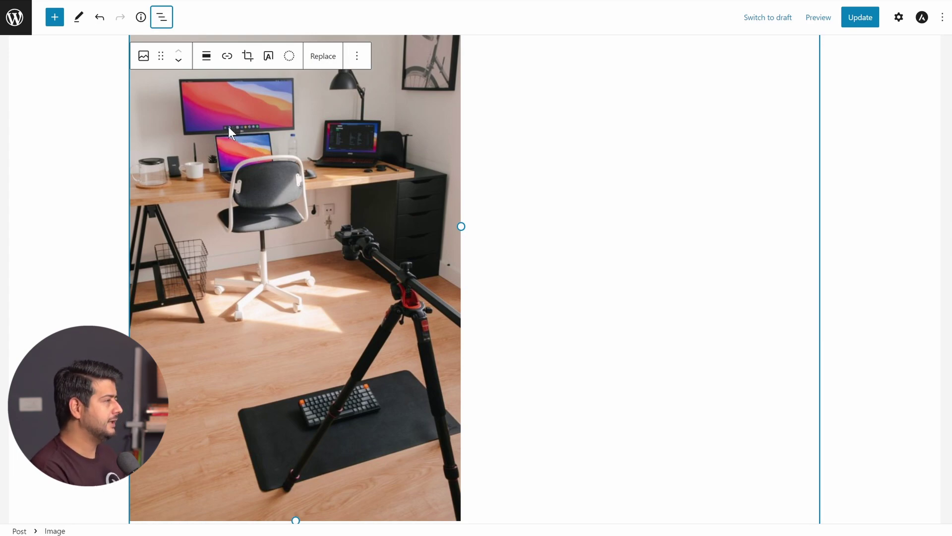
Add a paragraph after the desk image and turn it into a Spacer block via /spa
click(162, 18)
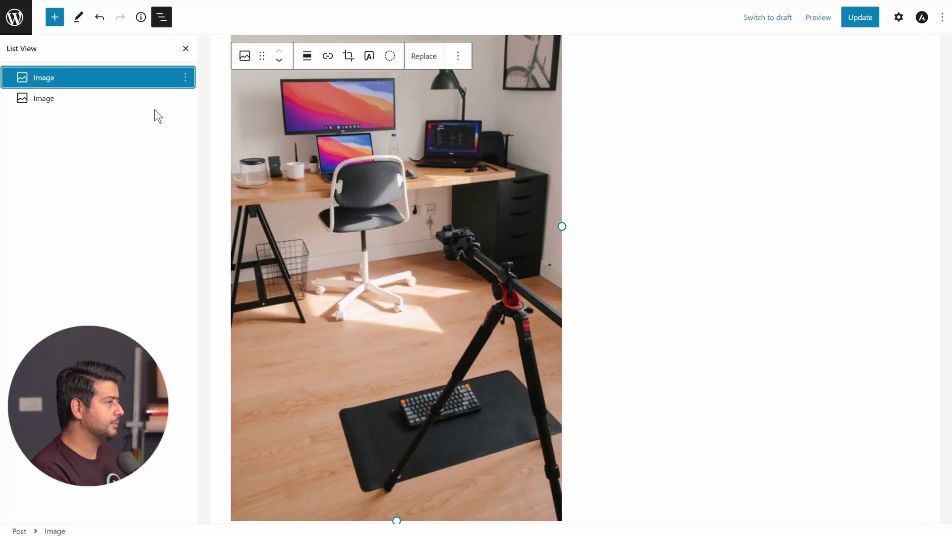
click(186, 78)
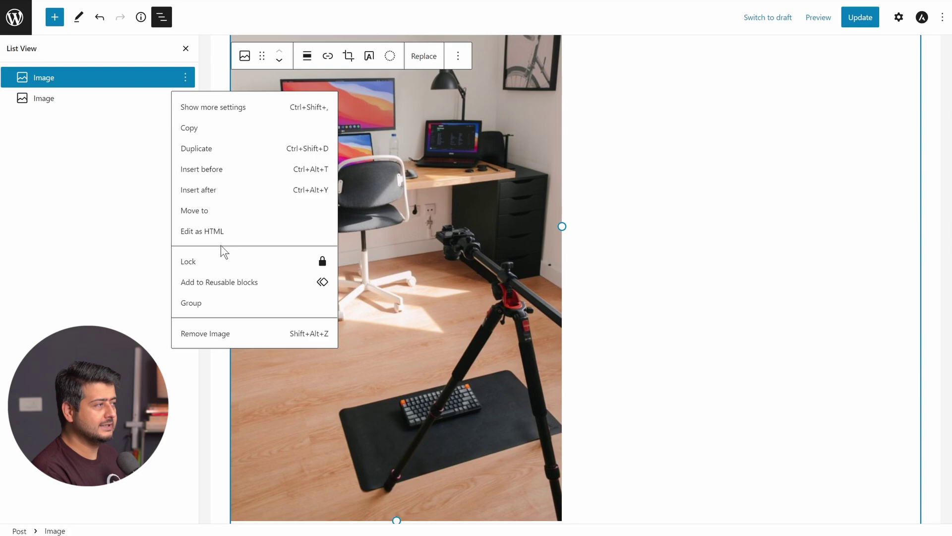
click(225, 190)
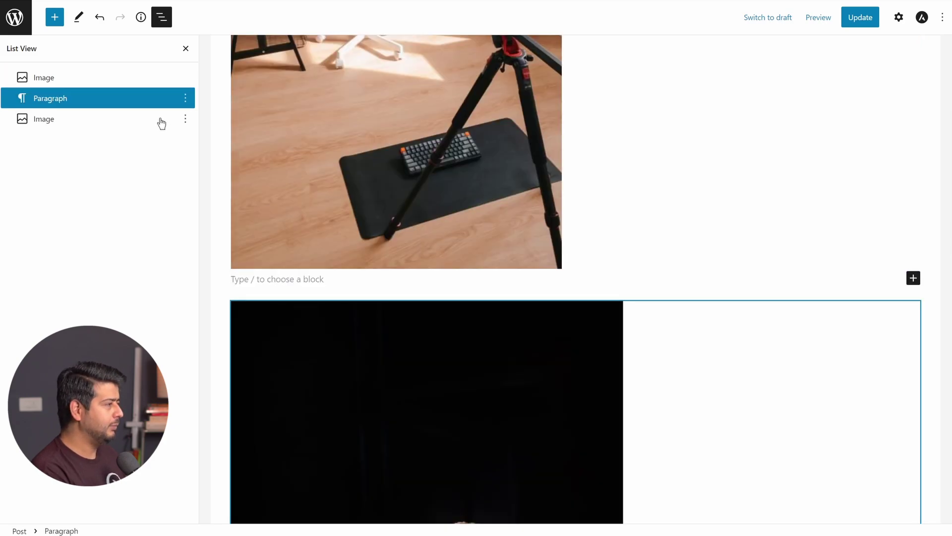
click(270, 280)
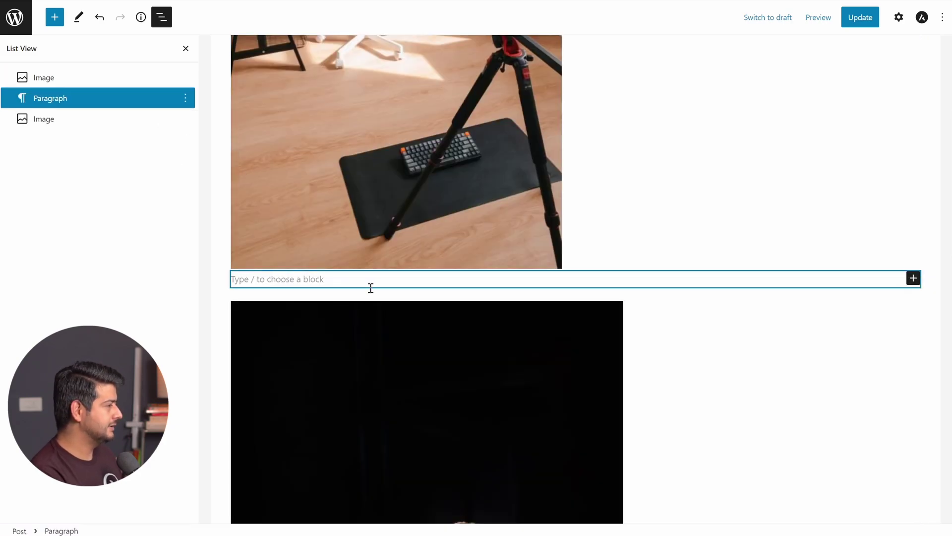
text(/)
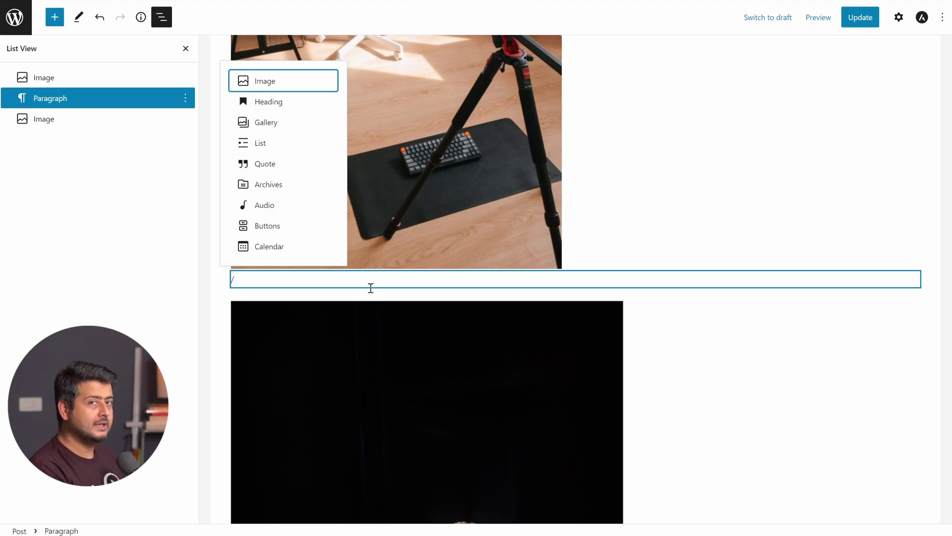
text(spa)
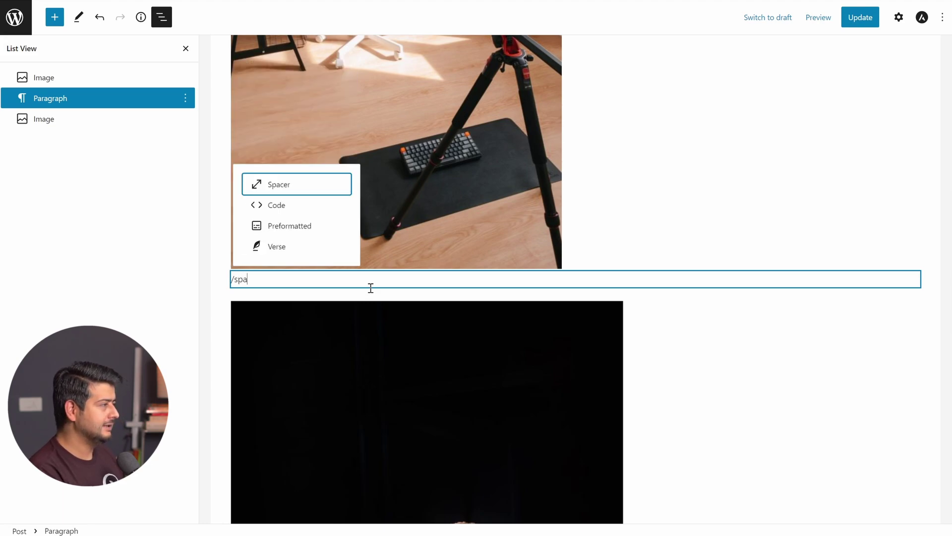
click(274, 186)
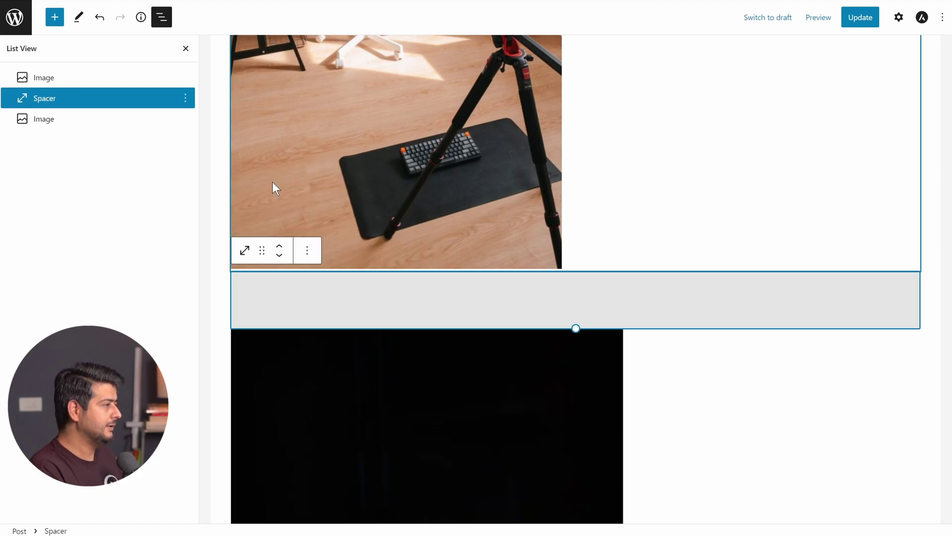
Select the Spacer block and set its Height to 150 px in the block settings
click(184, 51)
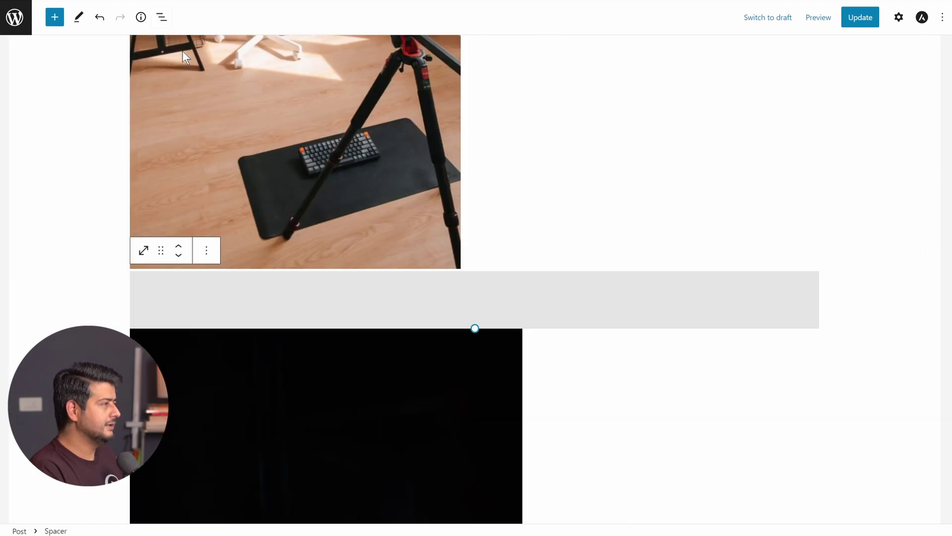
click(358, 301)
click(898, 20)
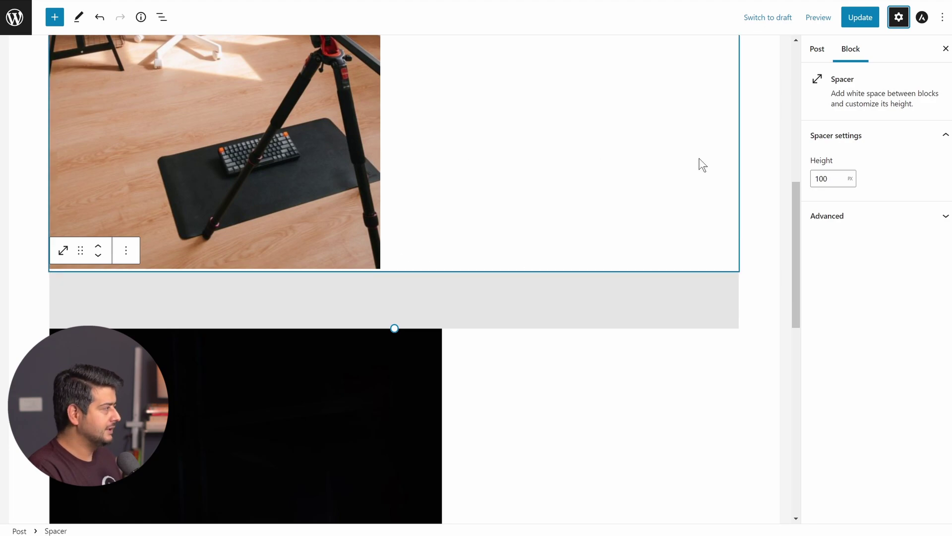
double_click(826, 179)
text(50)
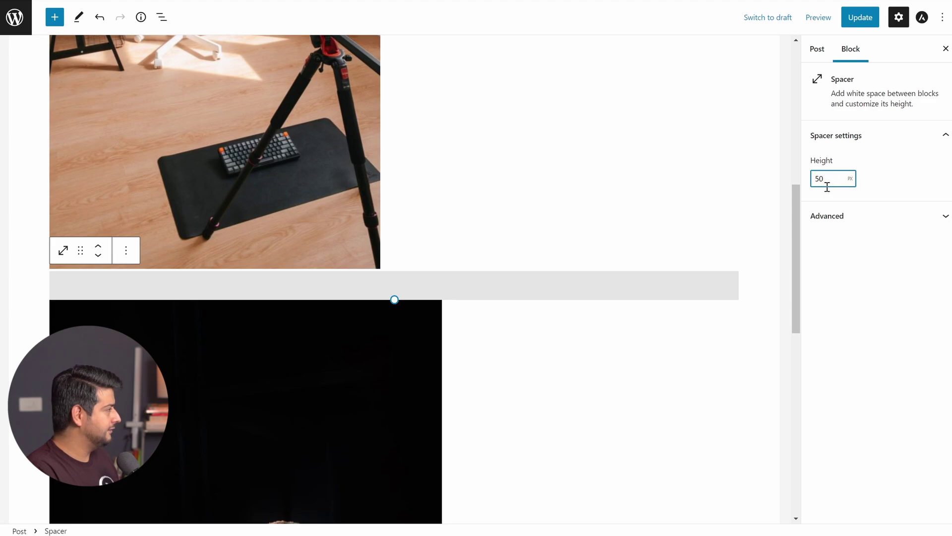
key(BackSpace)
key(BackSpace)
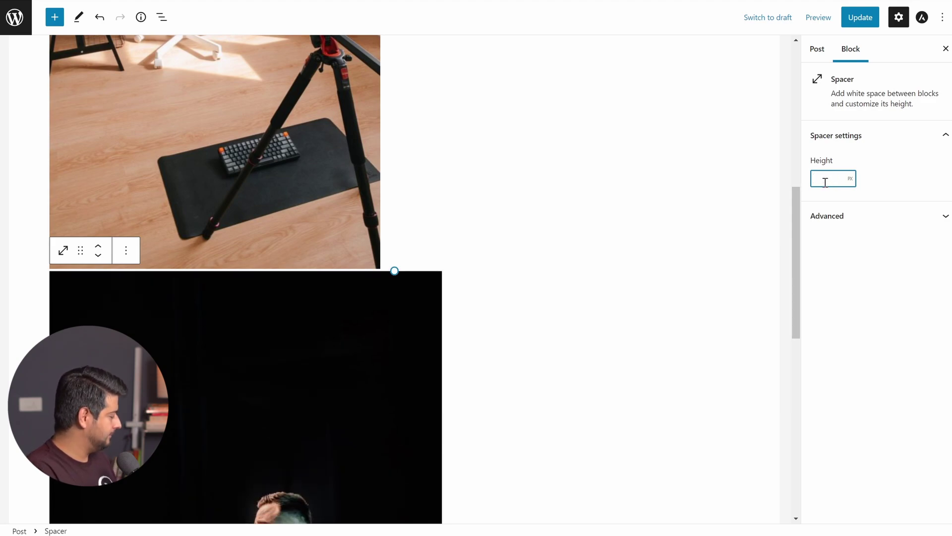
text(150)
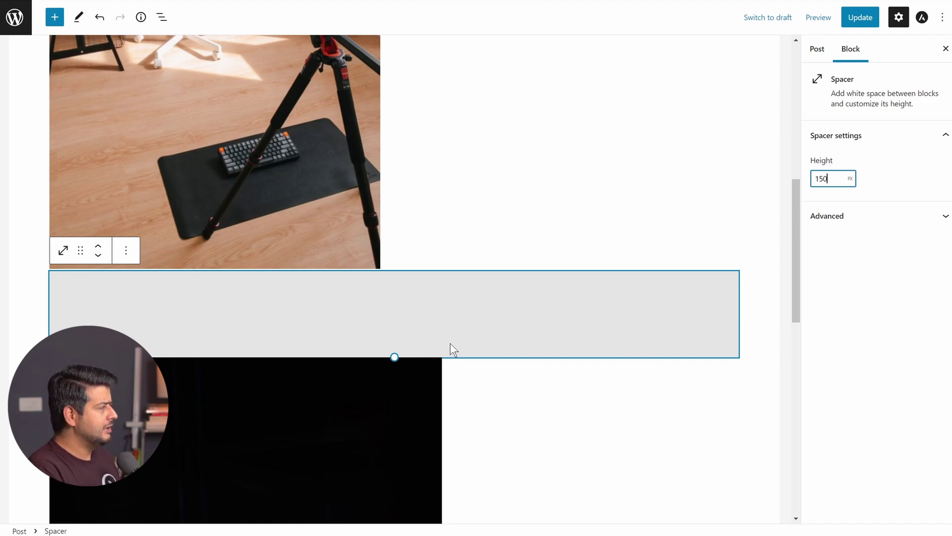
Keep PX units, drag the spacer to 260 px tall, and update the post
click(850, 180)
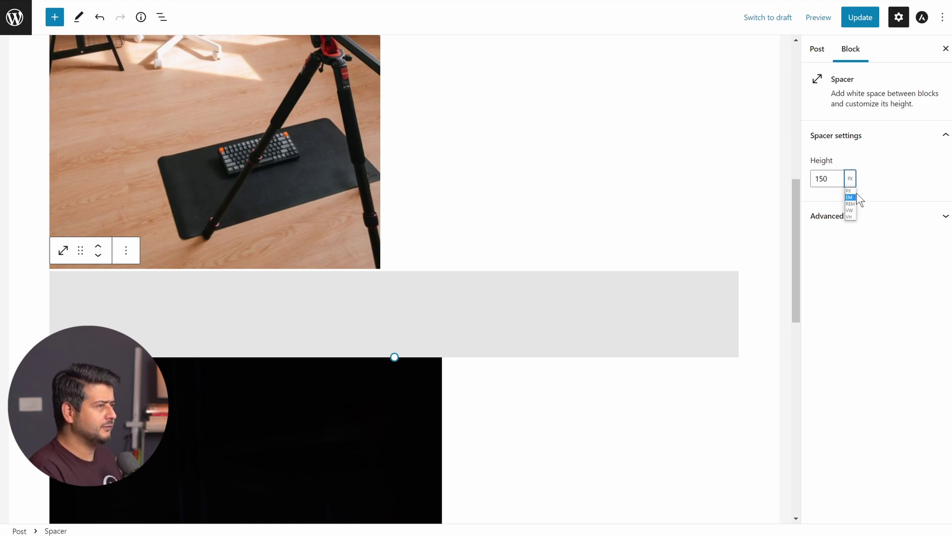
click(848, 191)
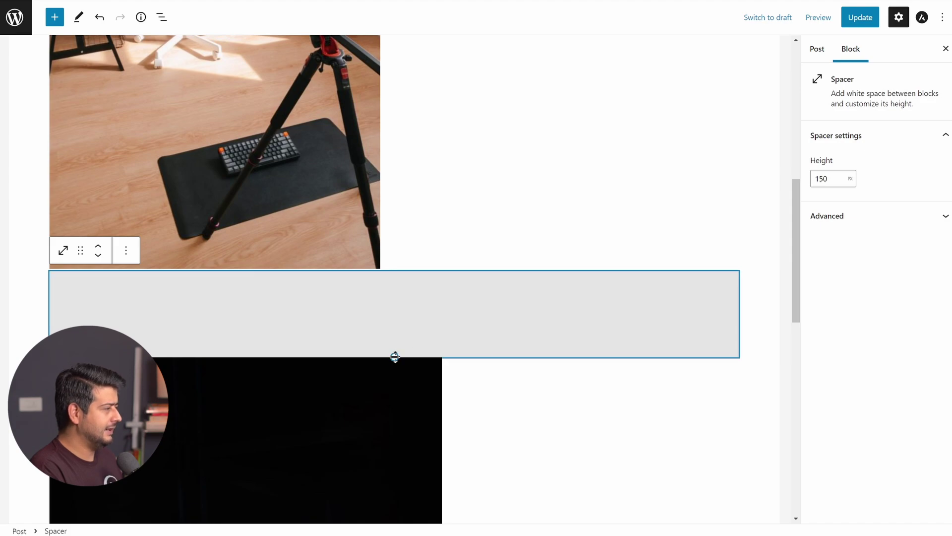
mouse_move(395, 357)
mouse_down()
mouse_move(394, 311)
mouse_move(395, 341)
mouse_up()
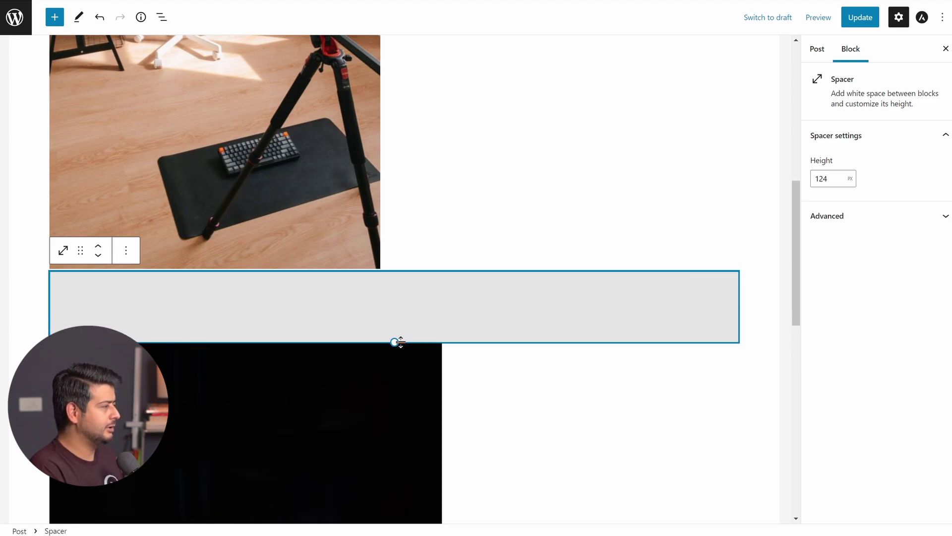
click(859, 21)
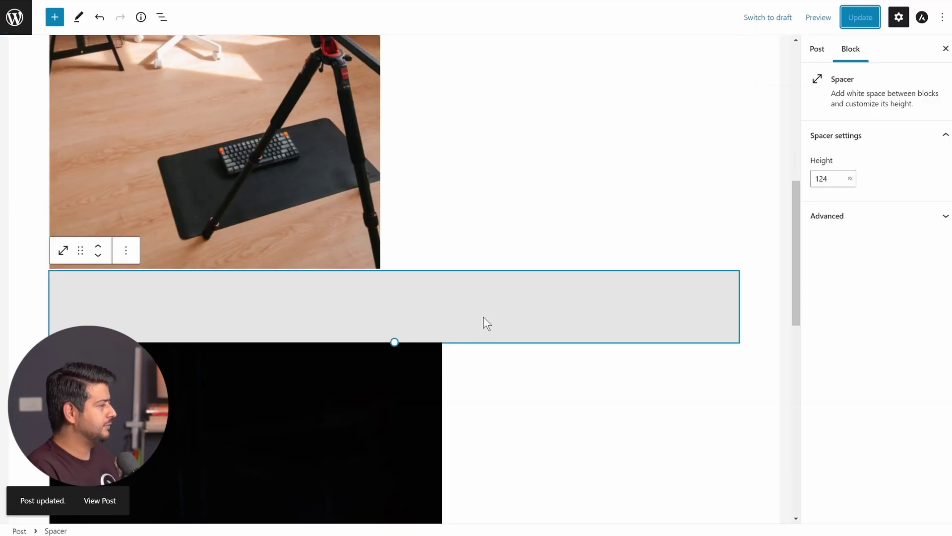
drag(395, 345, 392, 420)
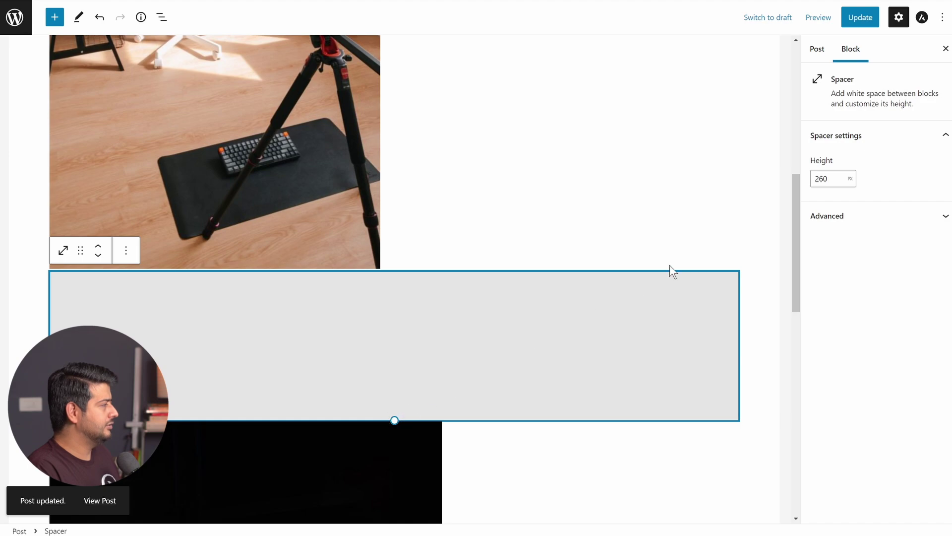
click(859, 19)
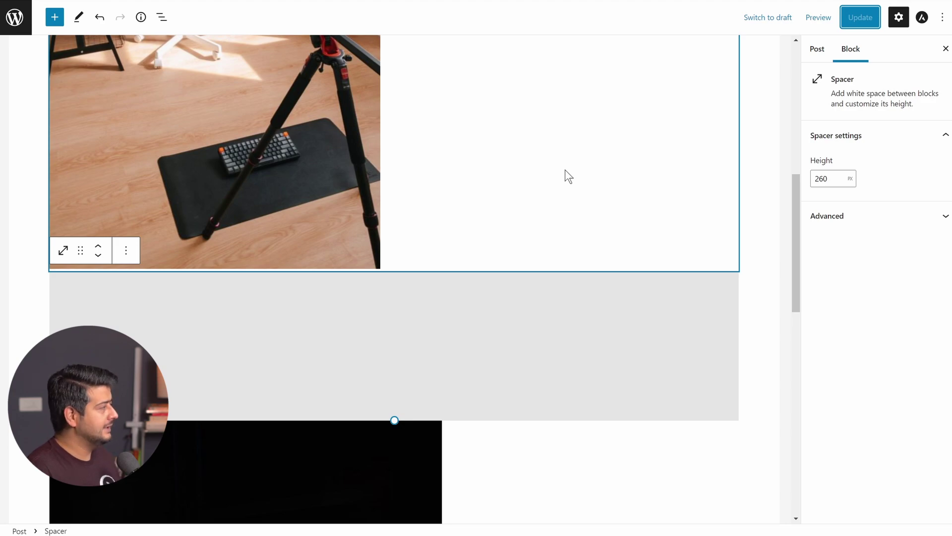
Enter -20 as the spacer Height so it becomes 0 px, then update the post
double_click(826, 178)
key(BackSpace)
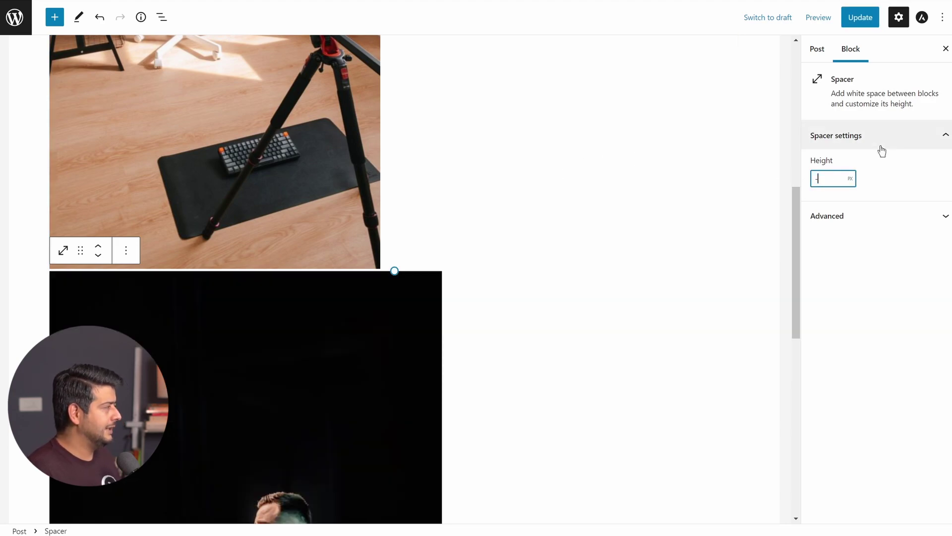
text(-20)
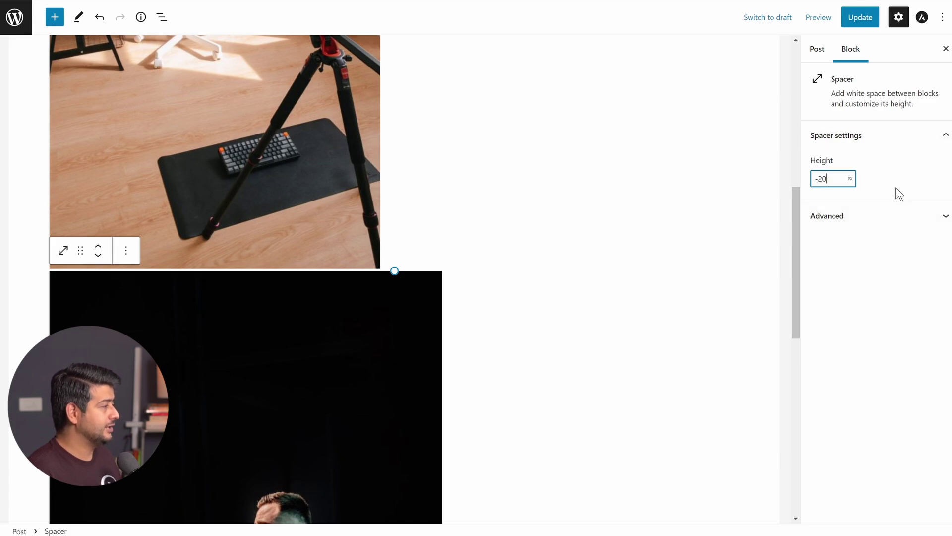
click(729, 321)
click(860, 17)
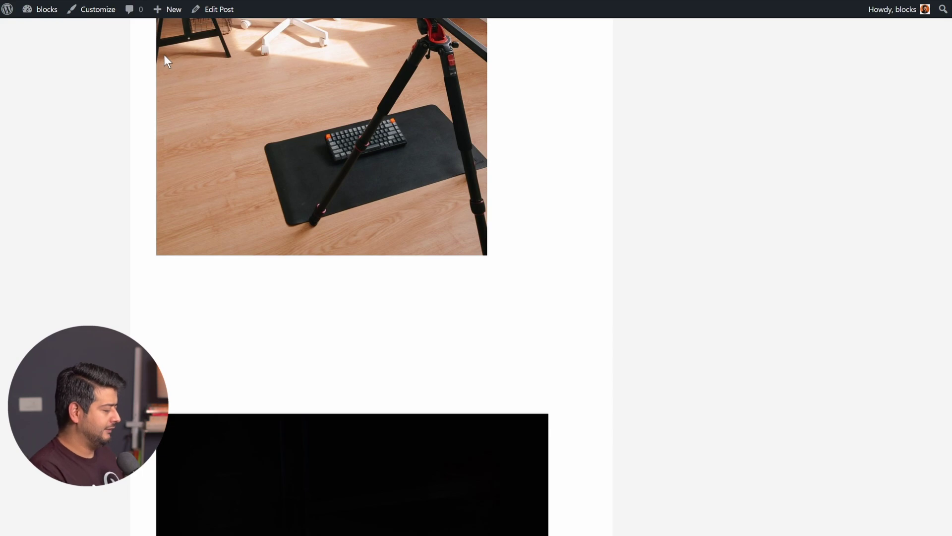
Reload to check the live spacing, then reselect the Spacer in List View
key(F5)
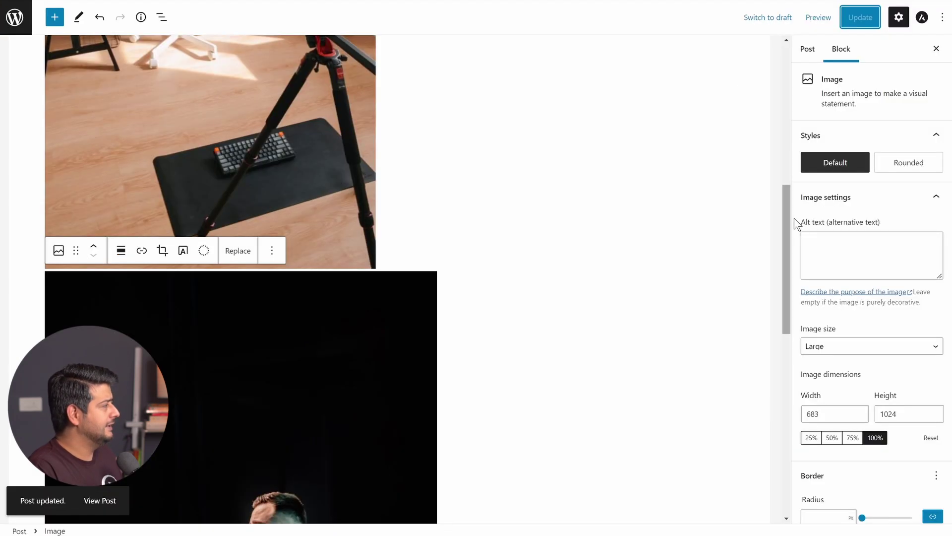
click(162, 17)
click(59, 98)
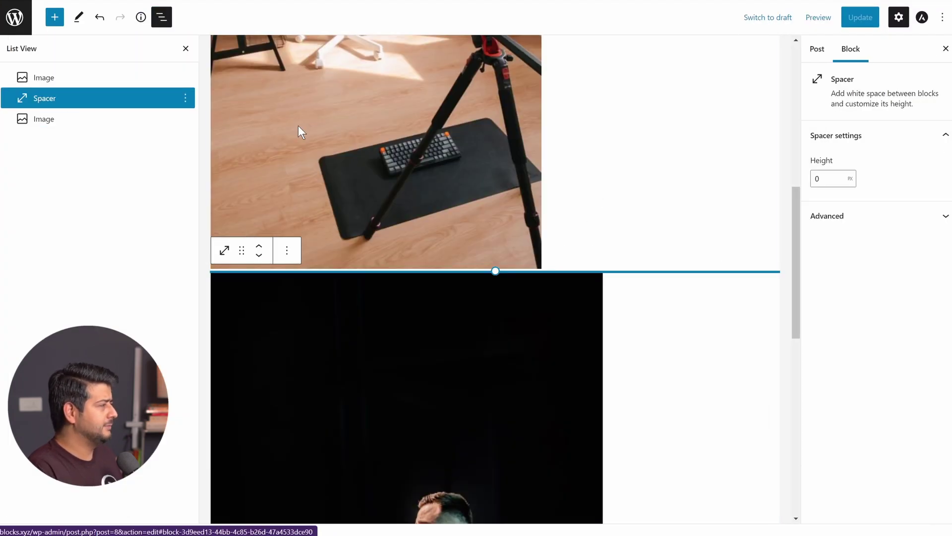
Select the spacer's Height value field
click(832, 177)
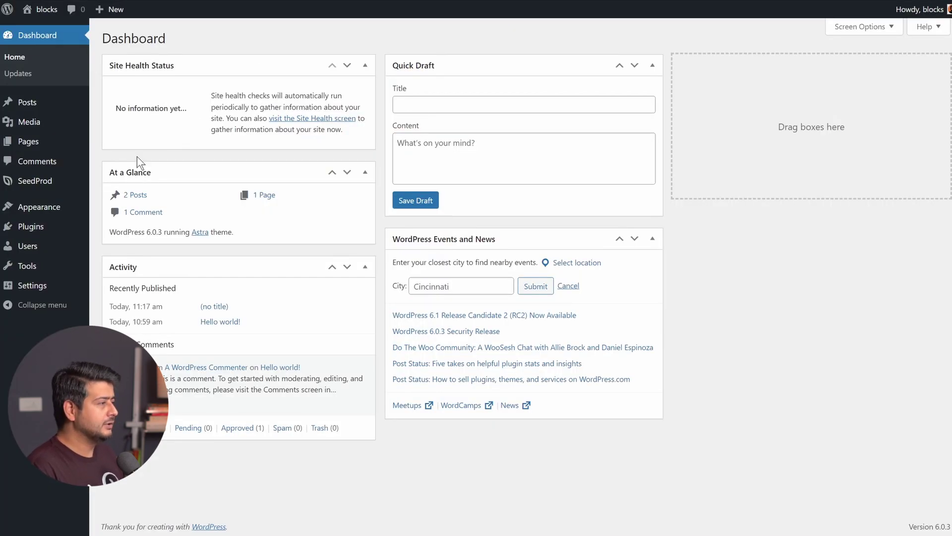
Open Appearance > Customize from the dashboard sidebar
mouse_move(53, 210)
click(142, 227)
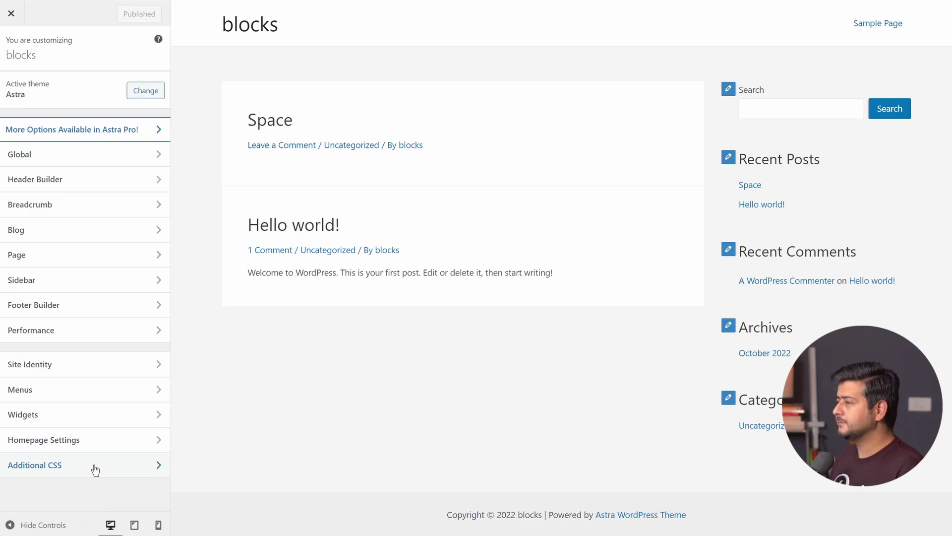
In Additional CSS, type '.remove-bottom-space-0 {' and split the braces onto separate lines
click(94, 469)
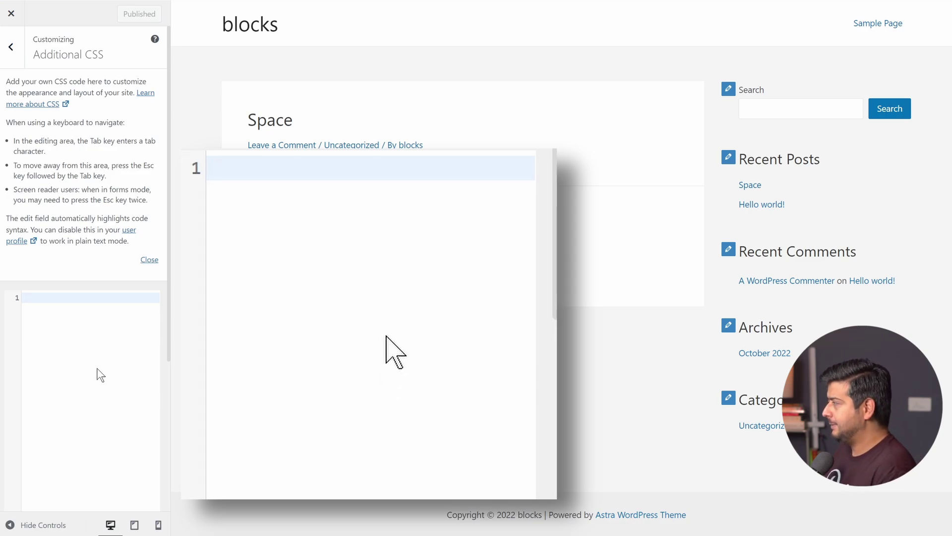
text(.remove)
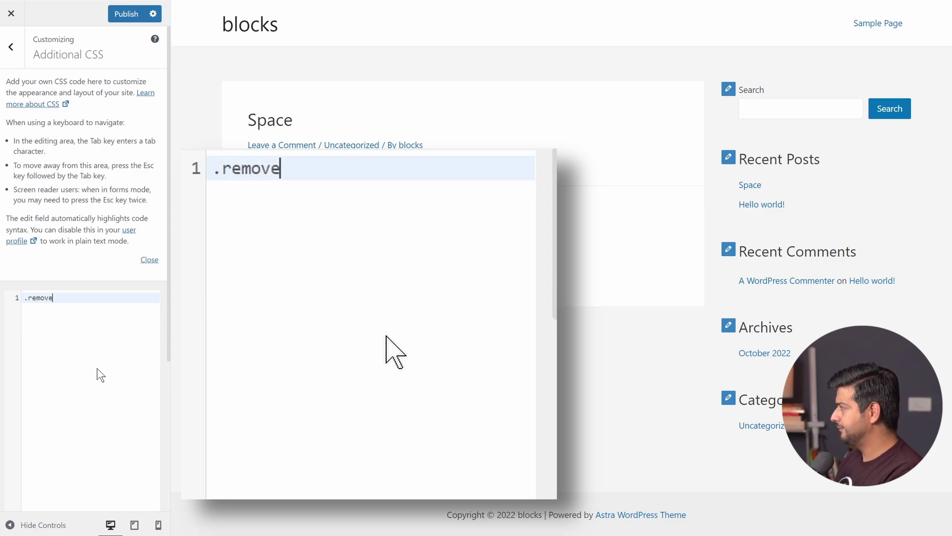
text(-bo)
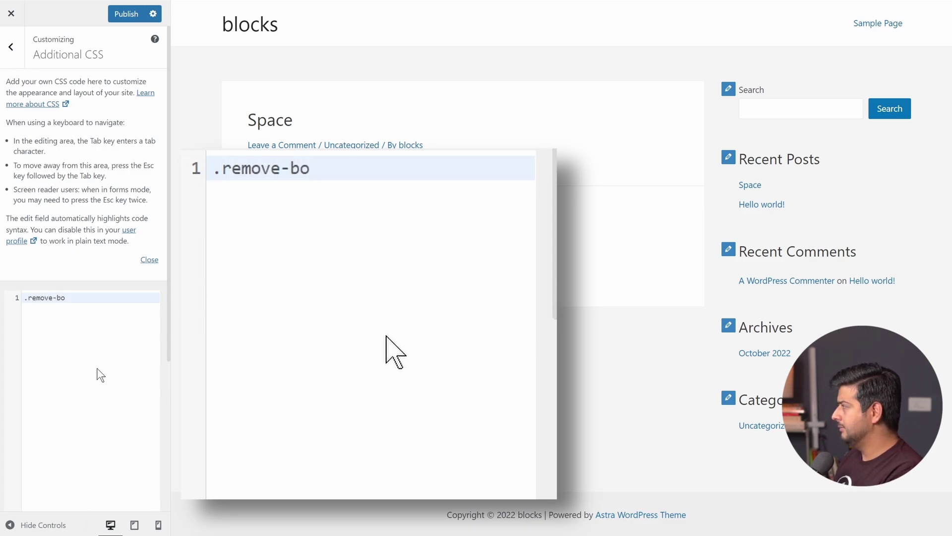
text(ttom-sp)
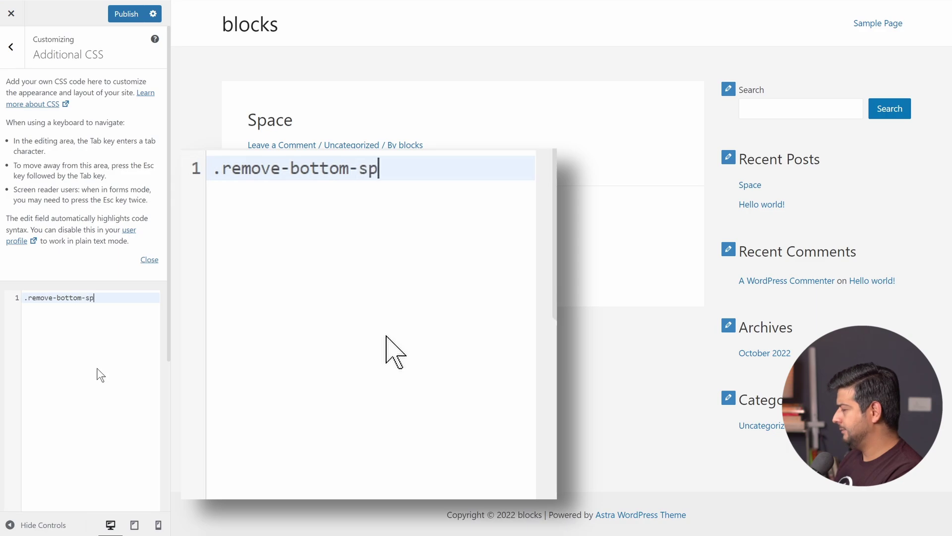
text(ace-)
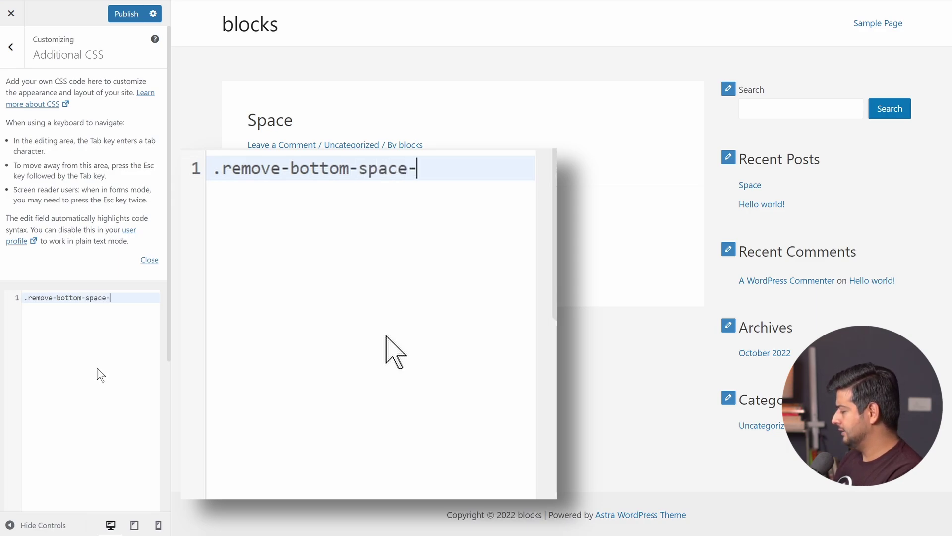
text(0 )
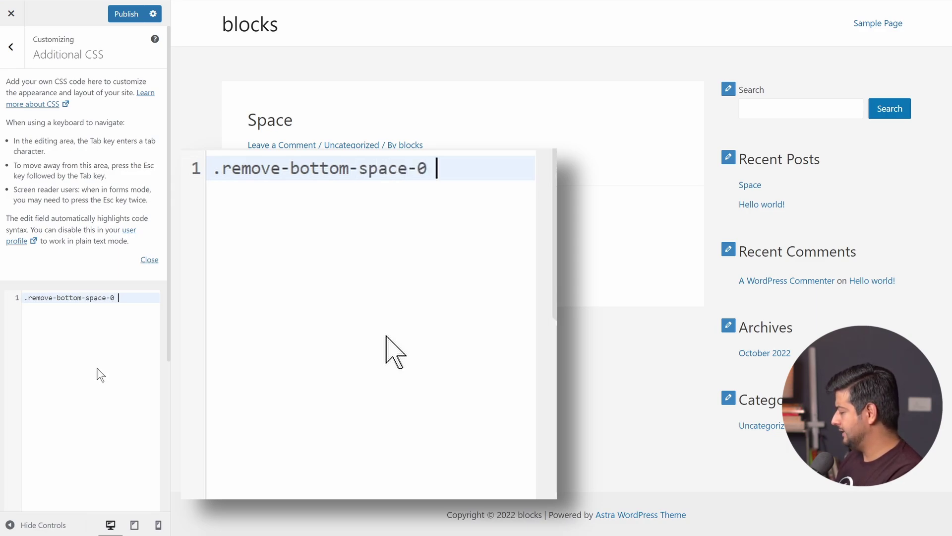
text({)
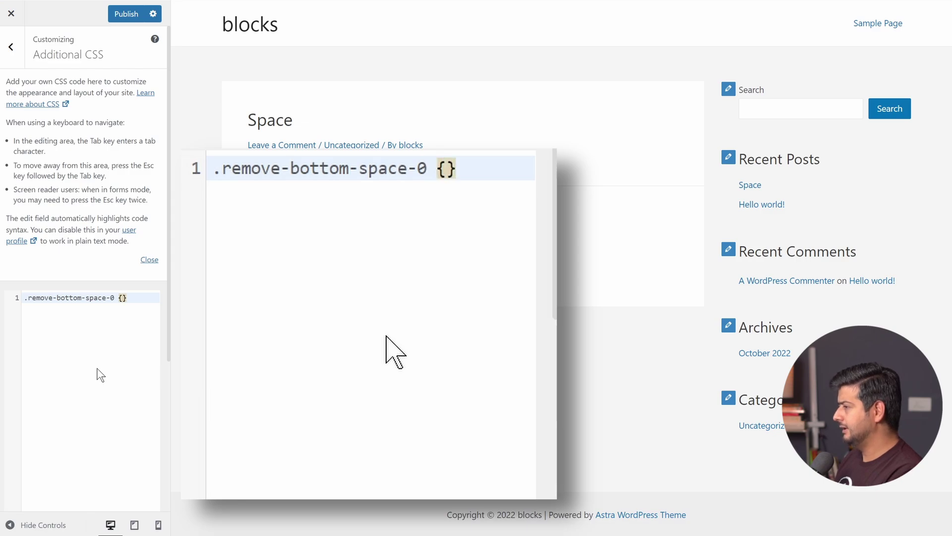
key(Return)
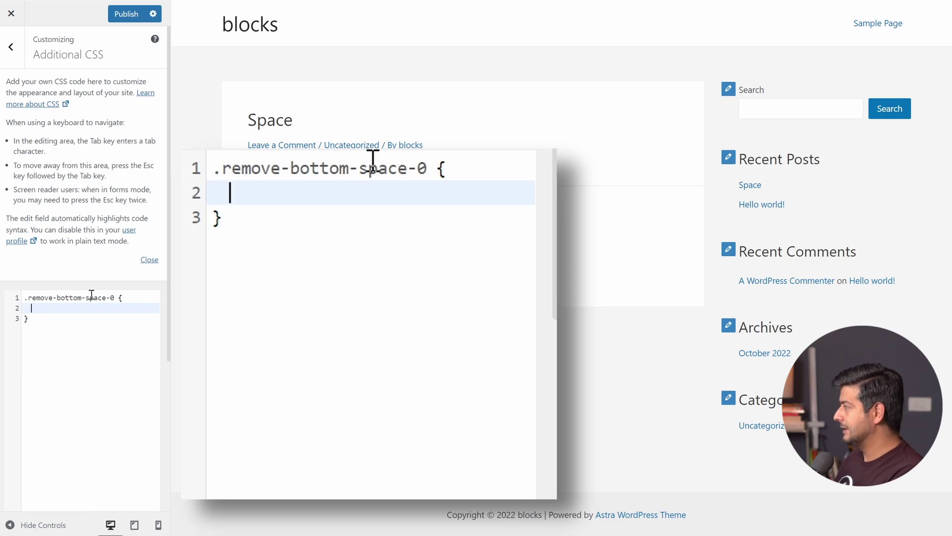
Fill the rule with 'margin-bottom: 0;' and publish the custom CSS
key(BackSpace)
text(ma)
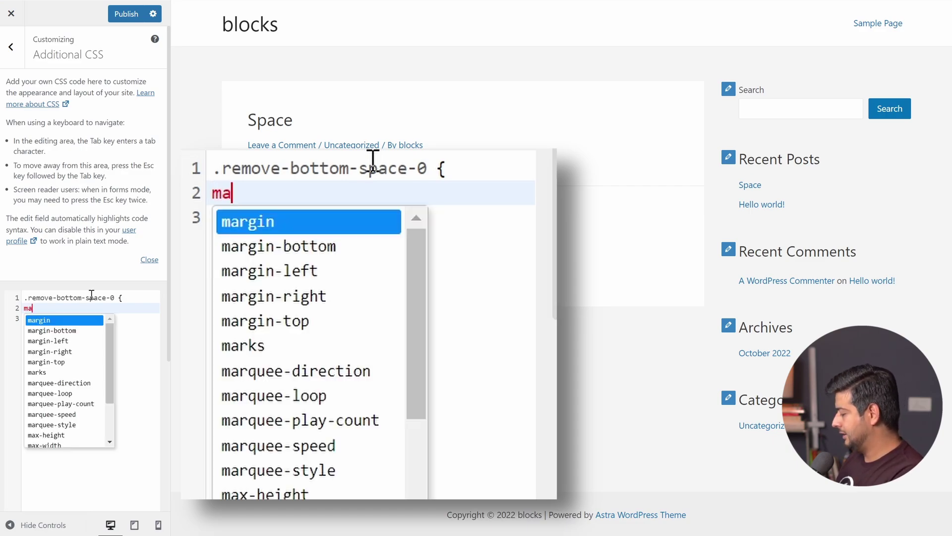
text(rgin-)
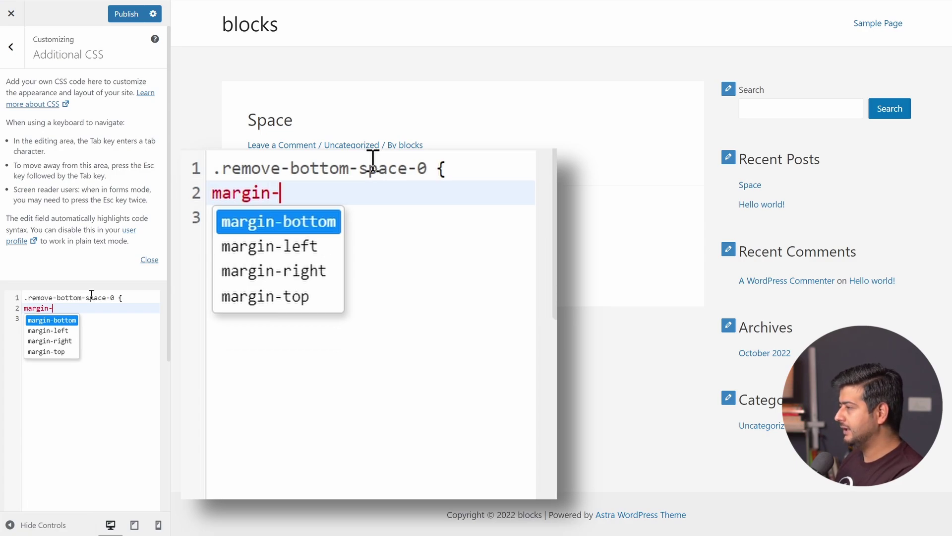
key(Return)
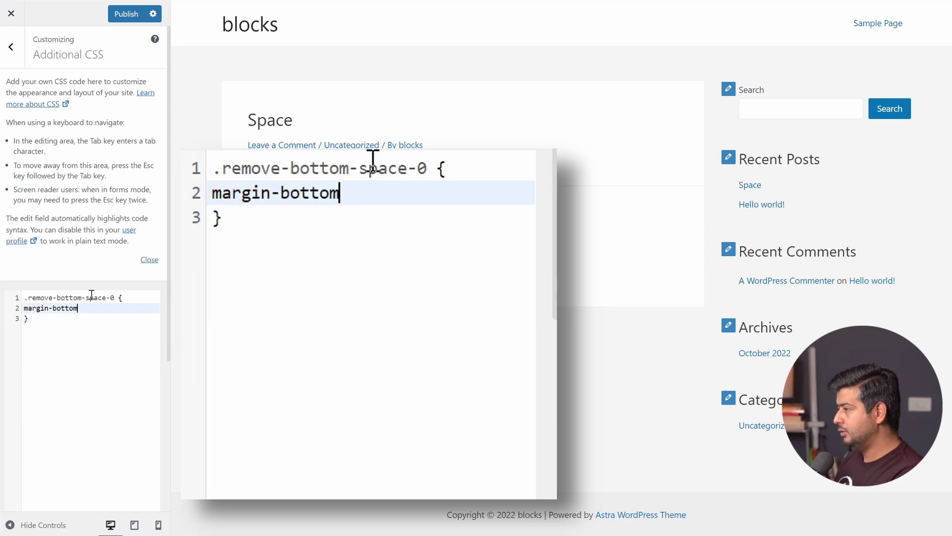
text(:)
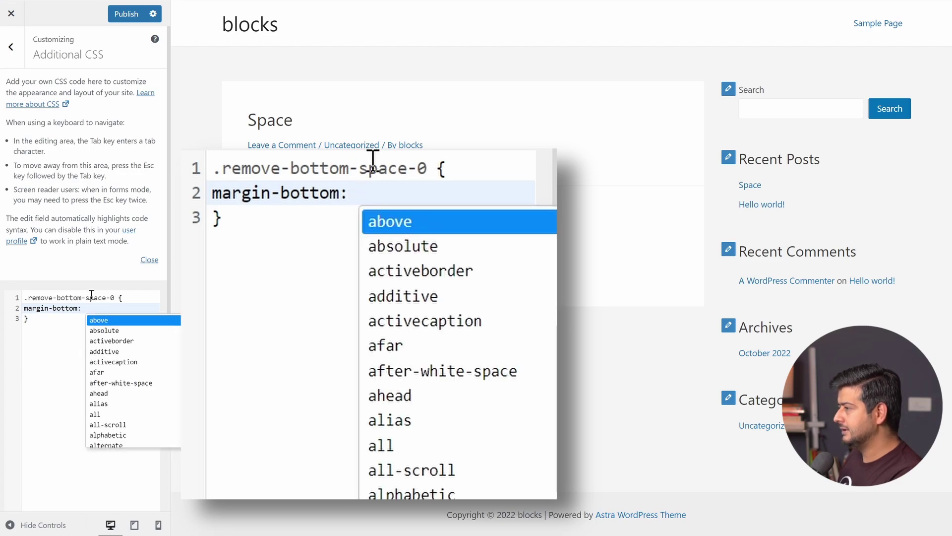
text( 0;)
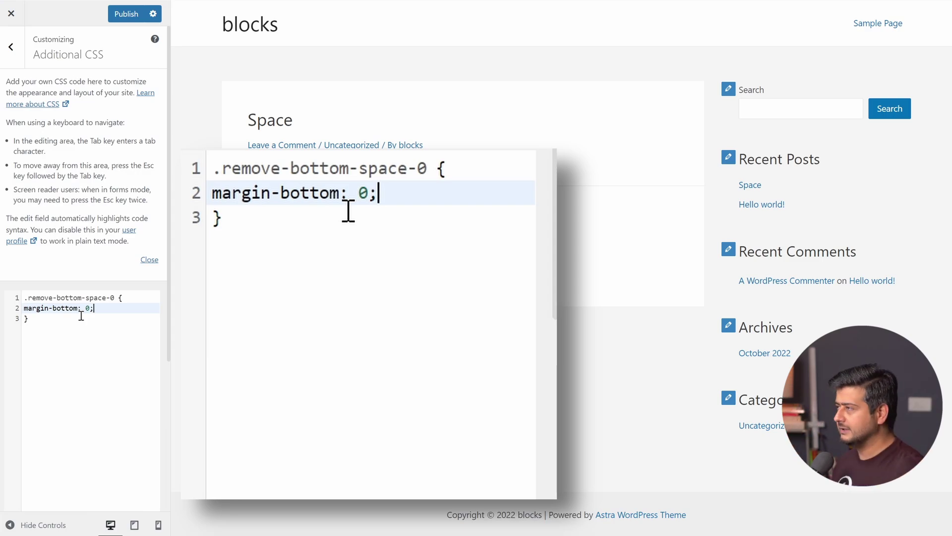
click(126, 13)
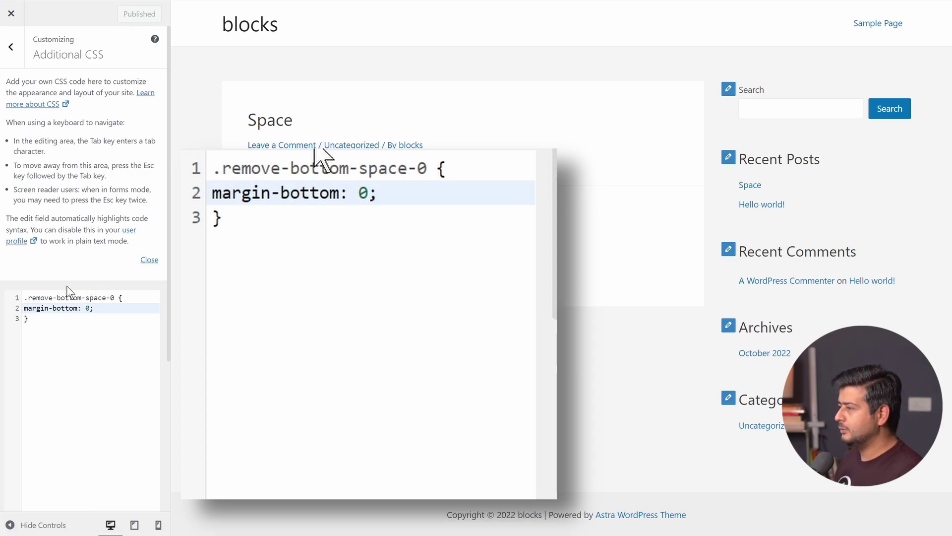
drag(30, 297, 114, 297)
key(ctrl+c)
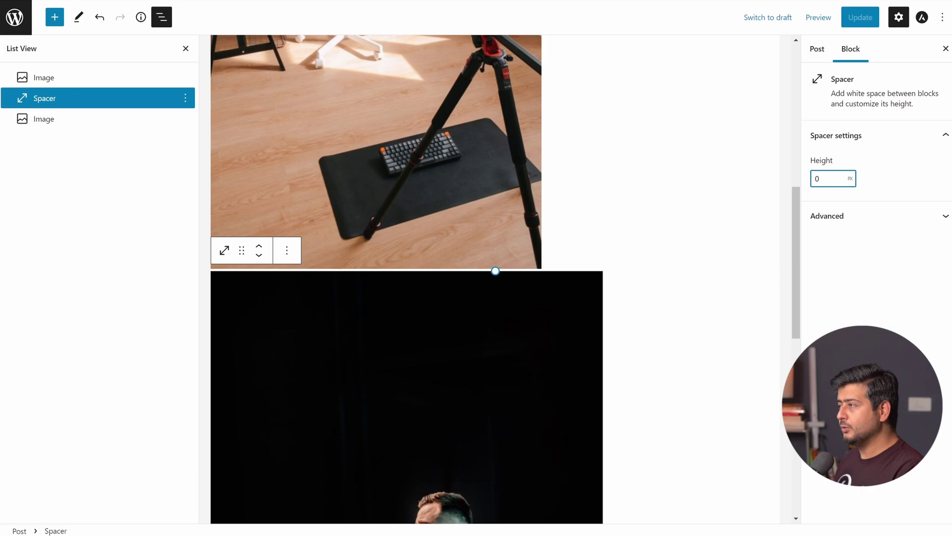
Give the tripod image above the spacer the CSS class remove-bottom-space-0 and update the post
click(185, 48)
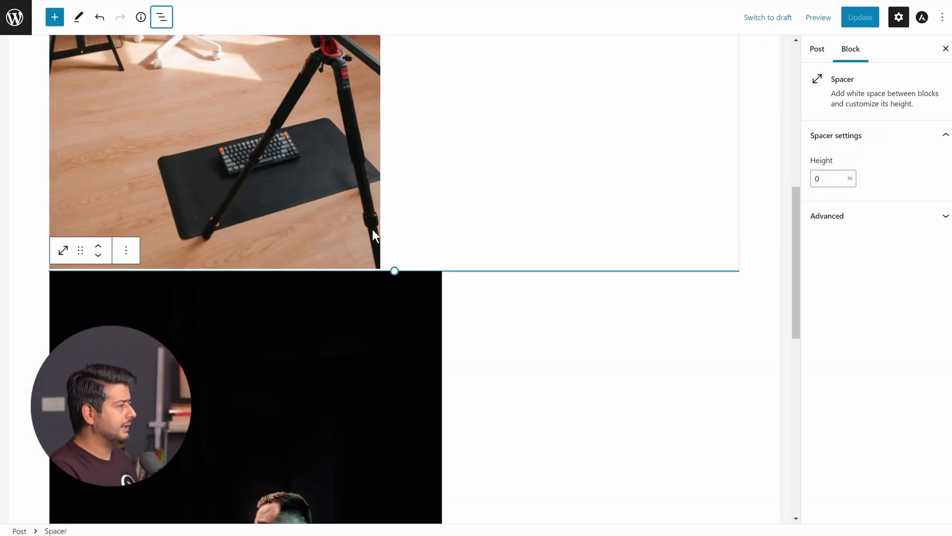
click(315, 196)
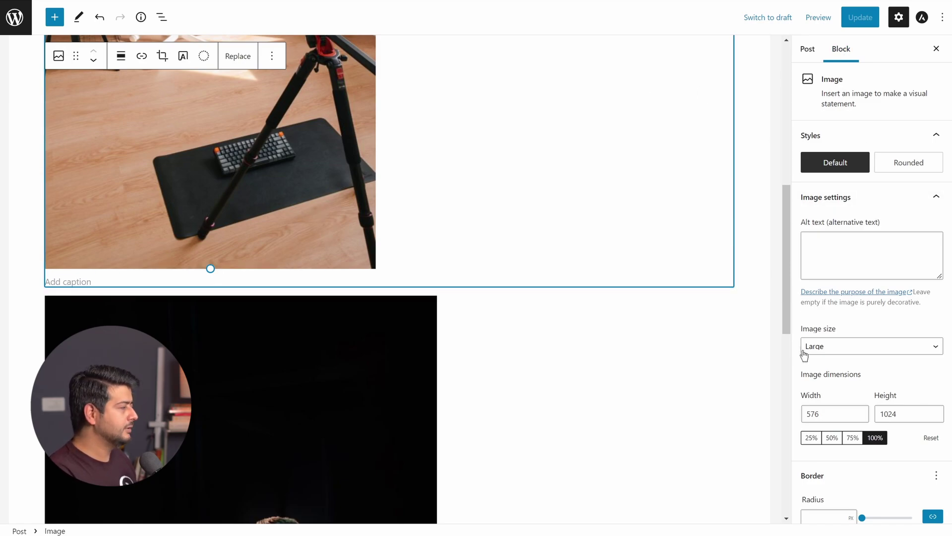
scroll(827, 343, down, 1)
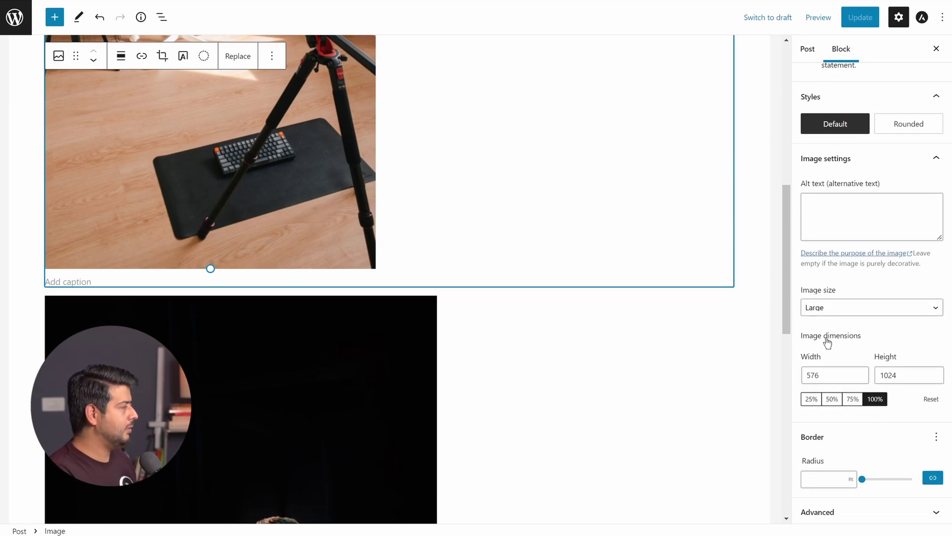
click(838, 512)
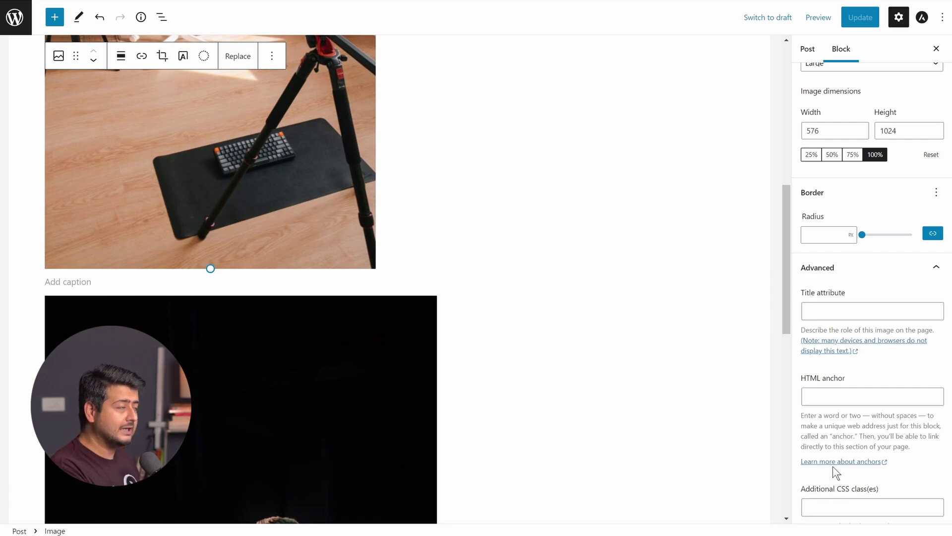
scroll(854, 454, down, 1)
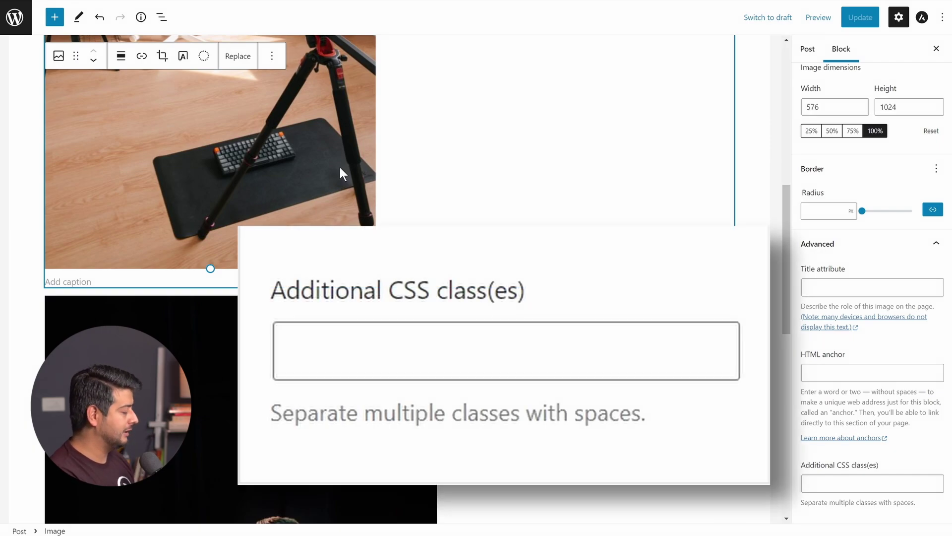
click(844, 482)
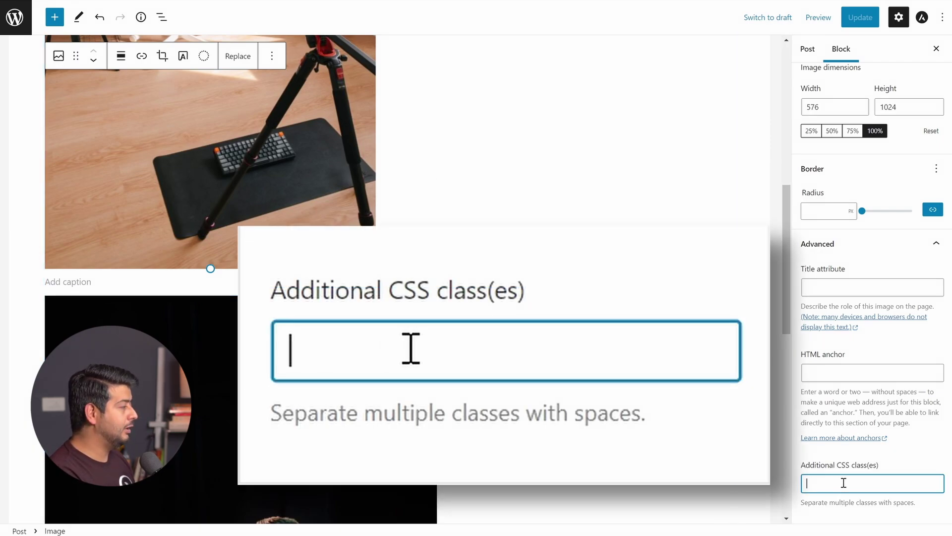
key(ctrl+v)
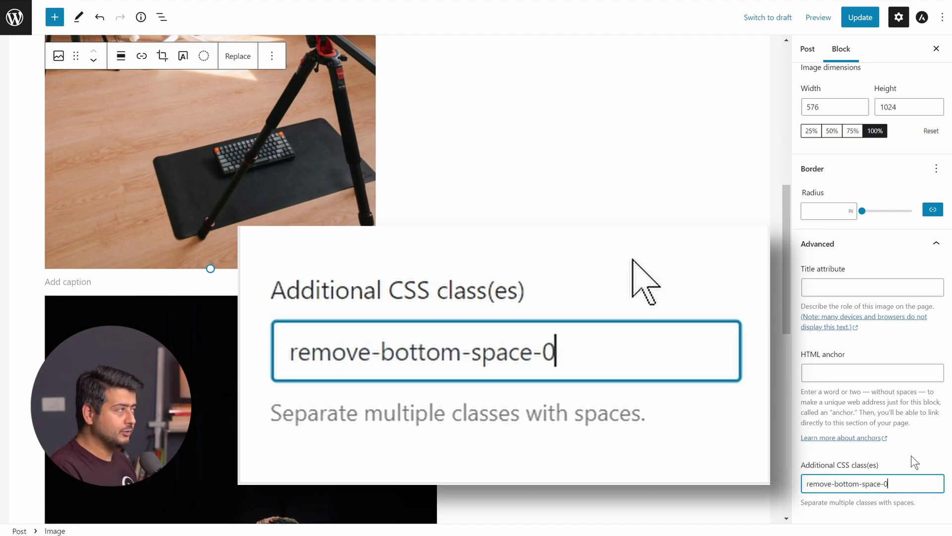
click(867, 20)
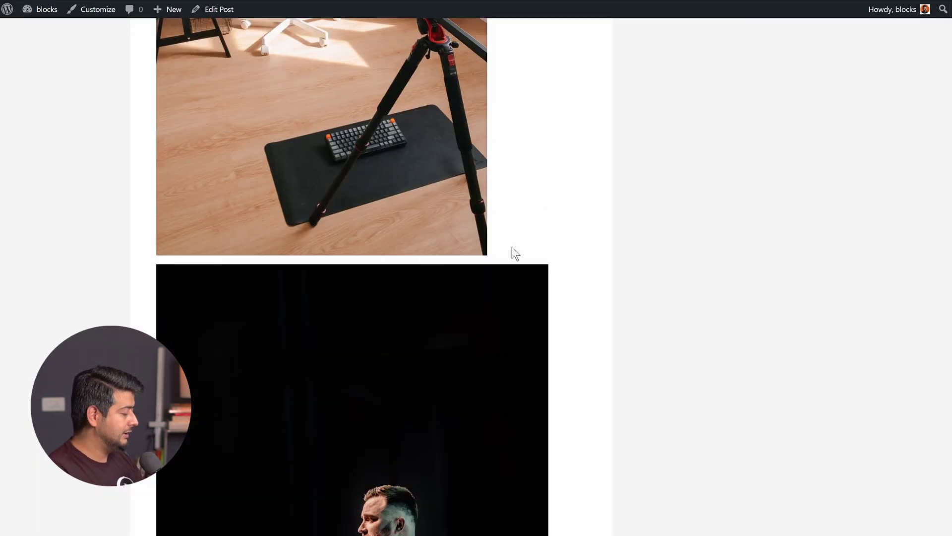
Reload the live post to check the gap, then copy the .remove-bottom-space-0 rule and add a blank line below it
key(ctrl+r)
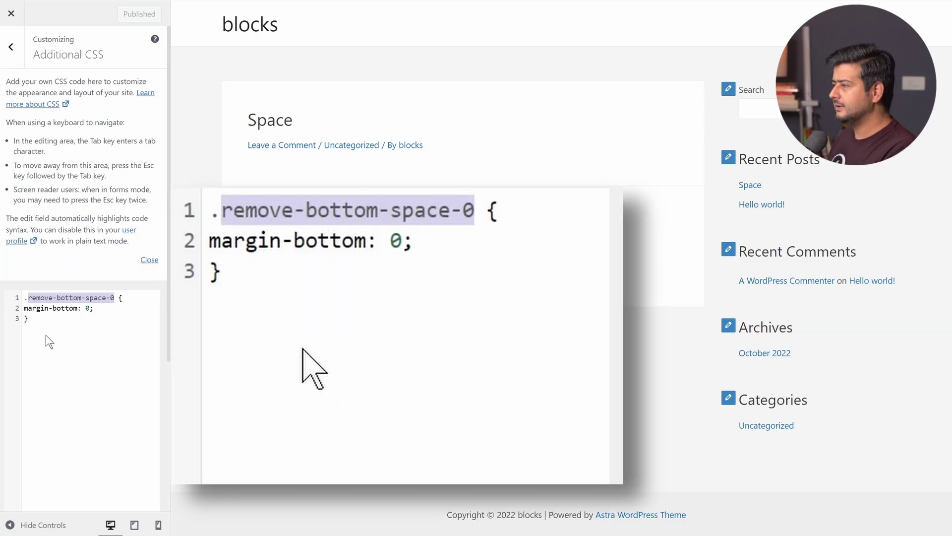
drag(40, 321, 19, 298)
key(ctrl+c)
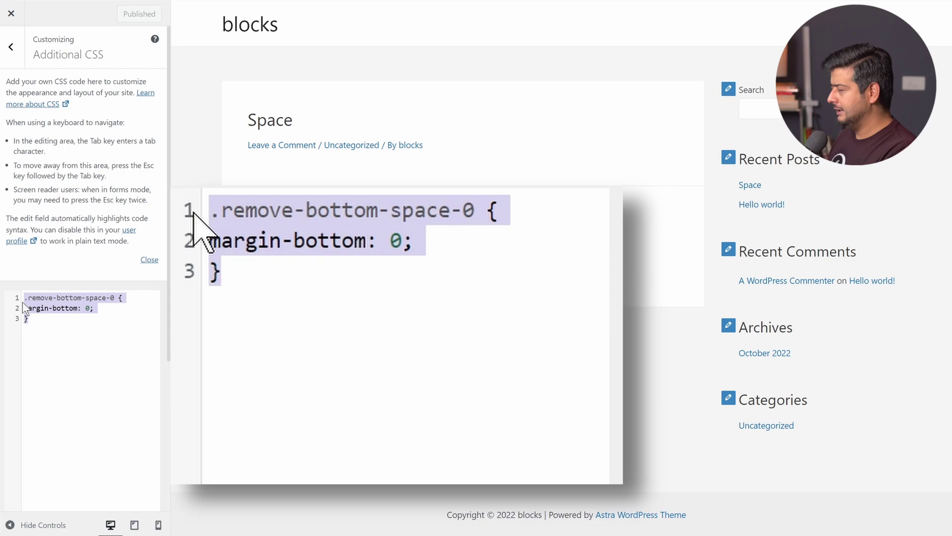
click(40, 338)
key(Return)
key(Return)
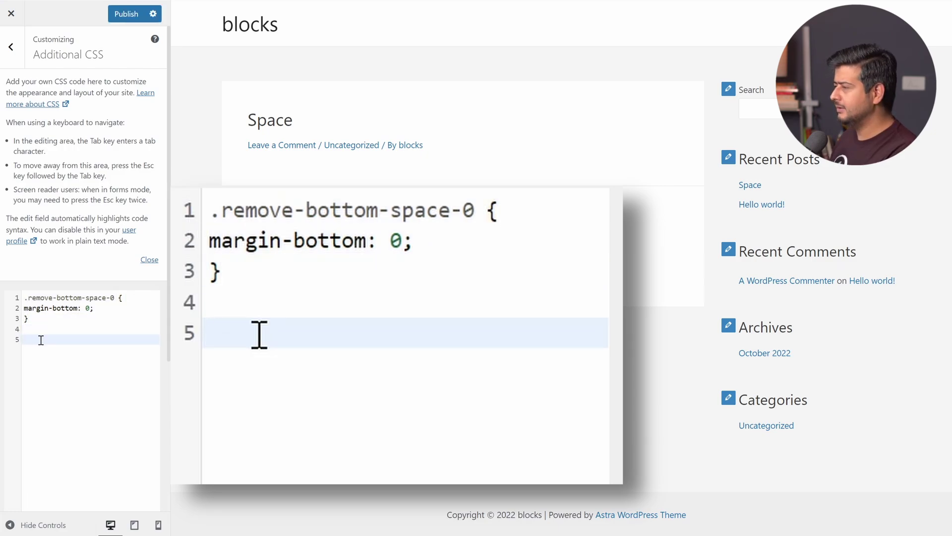
Paste a copy of the rule and change it to .remove-bottom-space-5 with margin-bottom 5
key(ctrl+v)
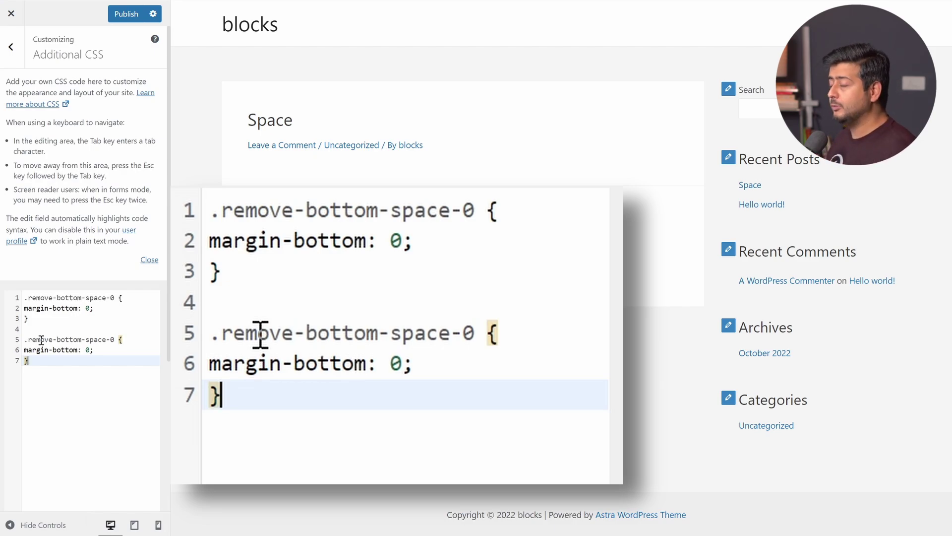
click(113, 340)
key(BackSpace)
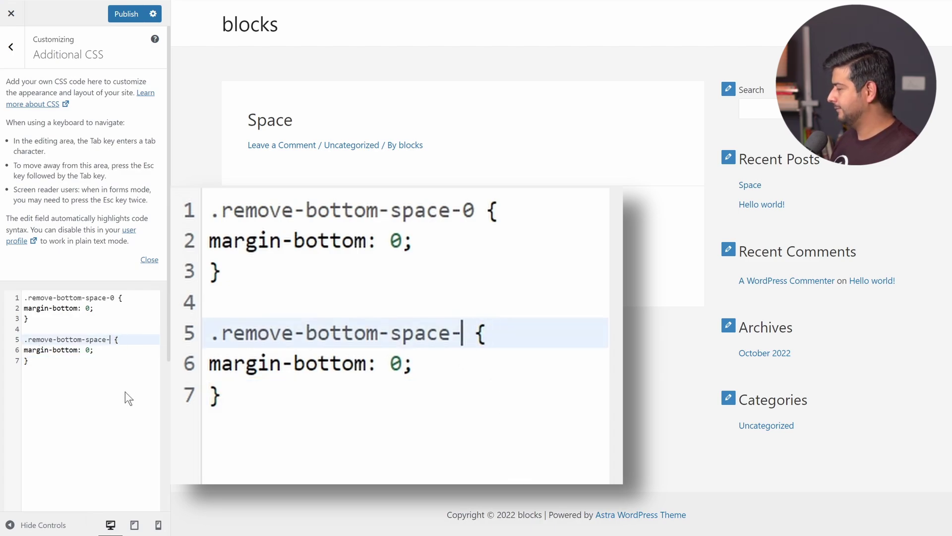
text(5)
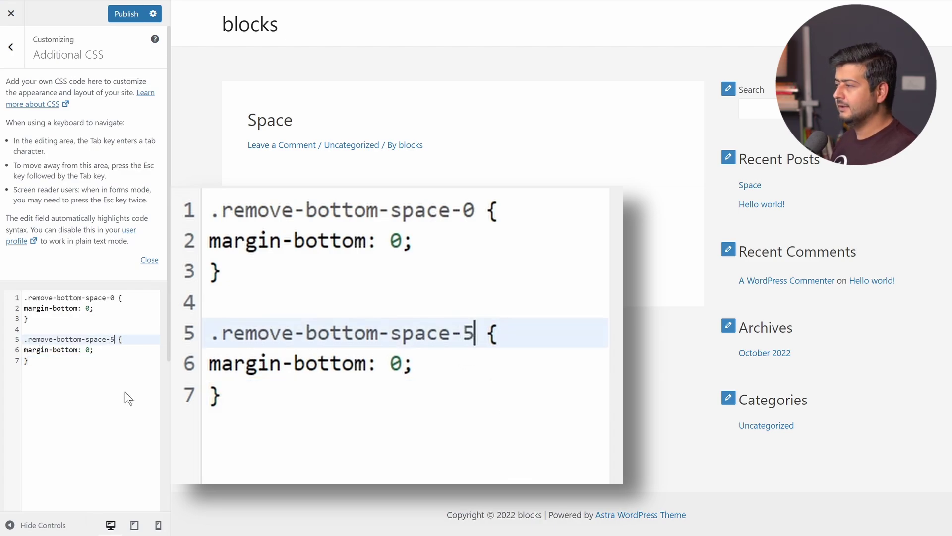
click(89, 350)
key(BackSpace)
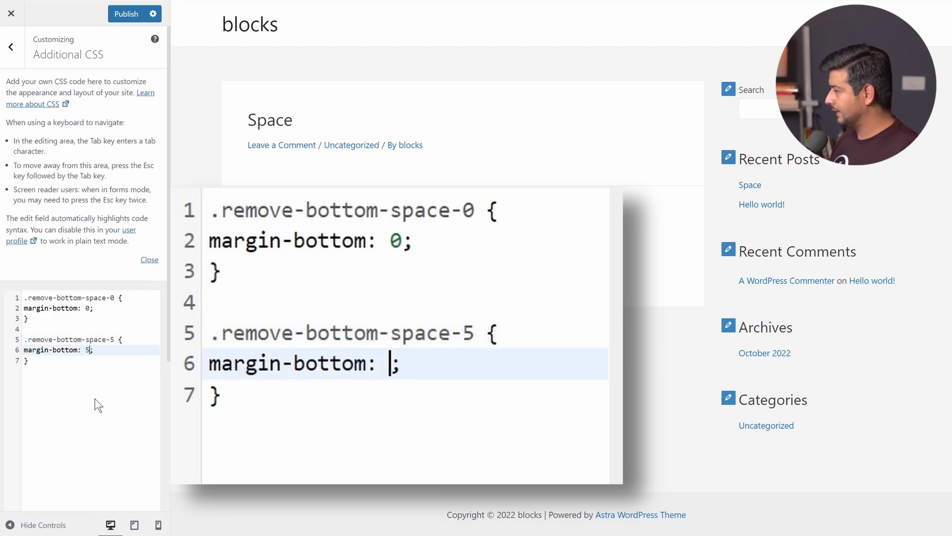
text(5)
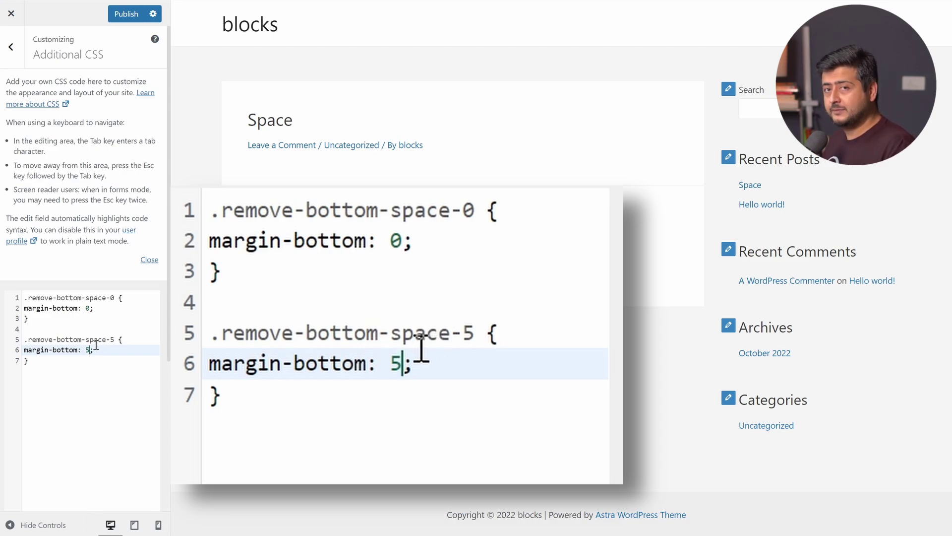
Publish the CSS, change the image class to remove-bottom-space-5, update the post and view it live
click(127, 17)
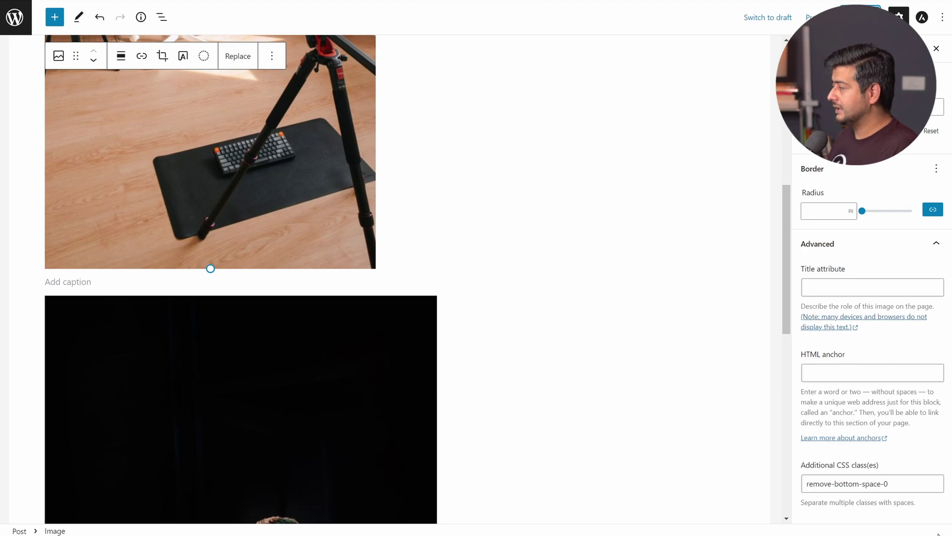
click(903, 486)
key(BackSpace)
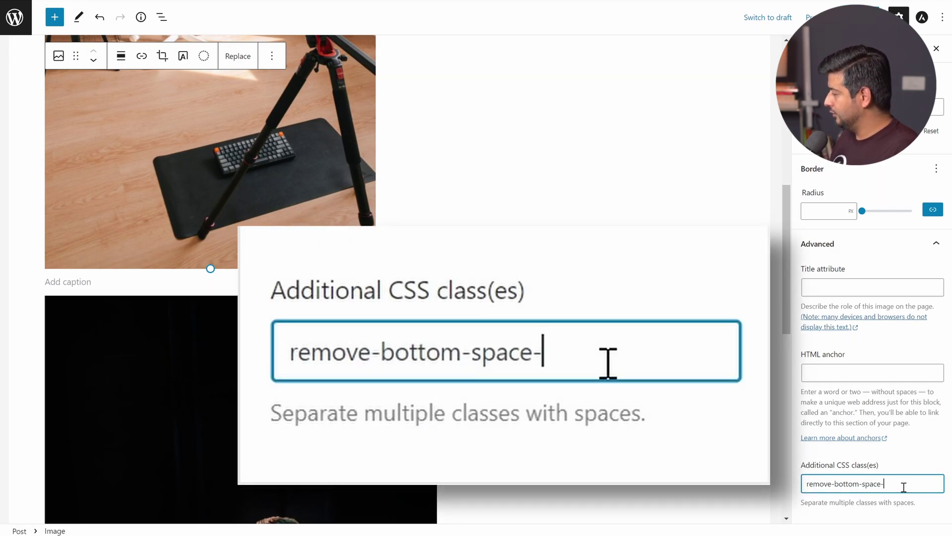
text(5)
click(854, 17)
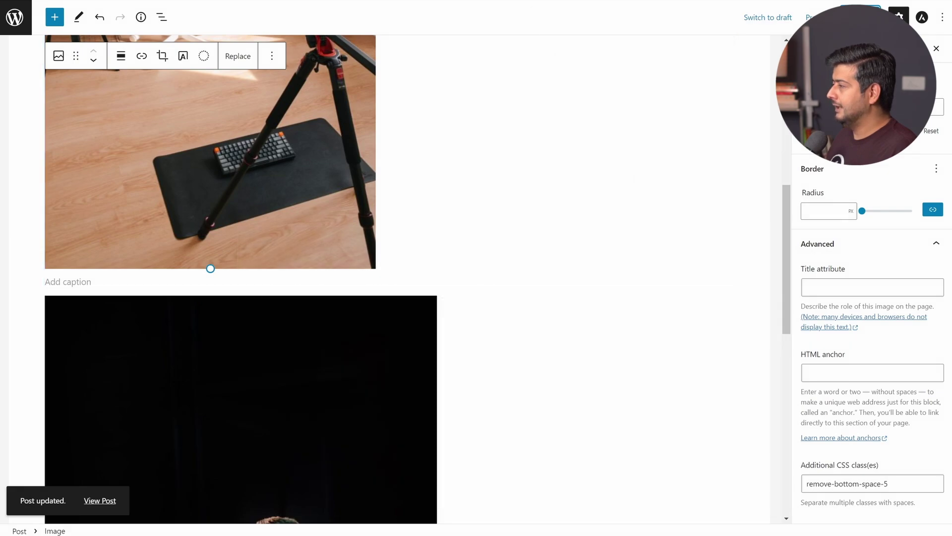
click(561, 4)
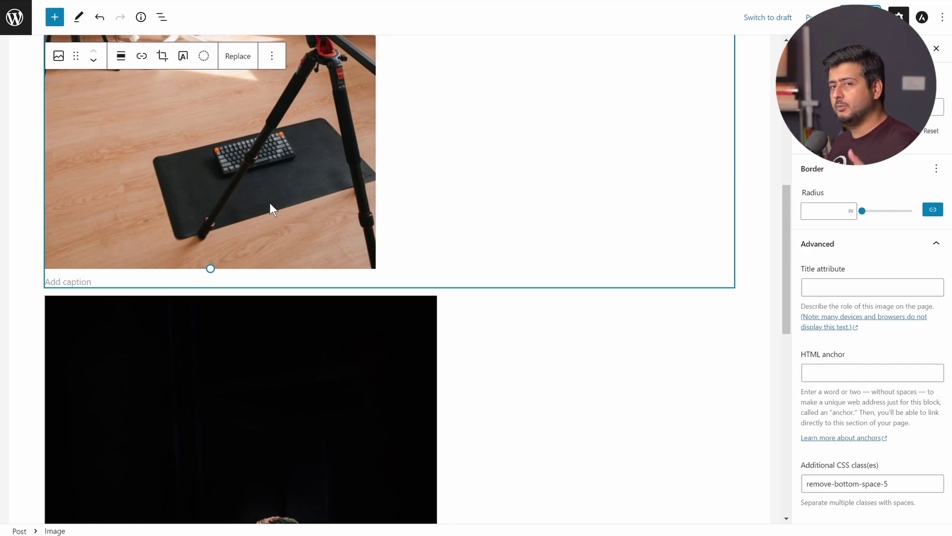
scroll(302, 259, up, 9)
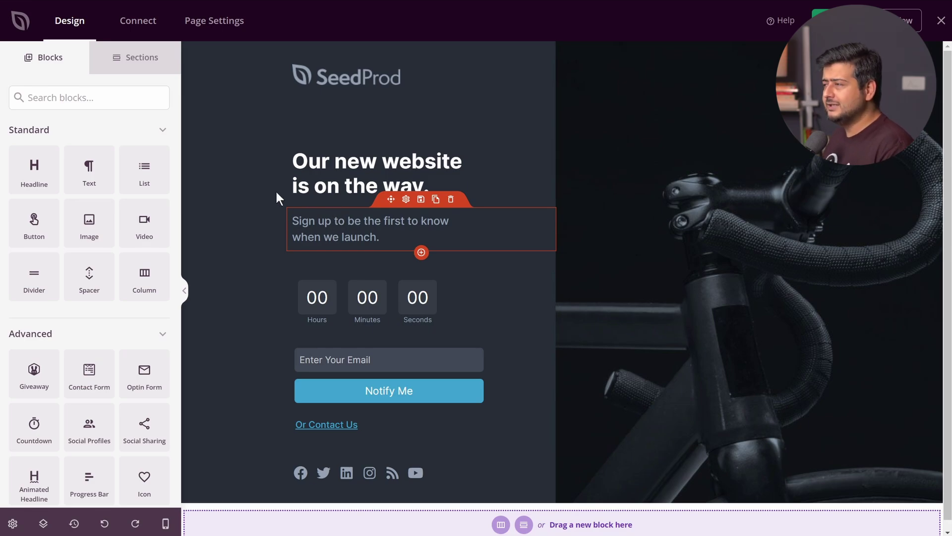
Add a Spacer block found by searching 'spac' under the headline, test its height, then delete it
click(96, 99)
text(spac)
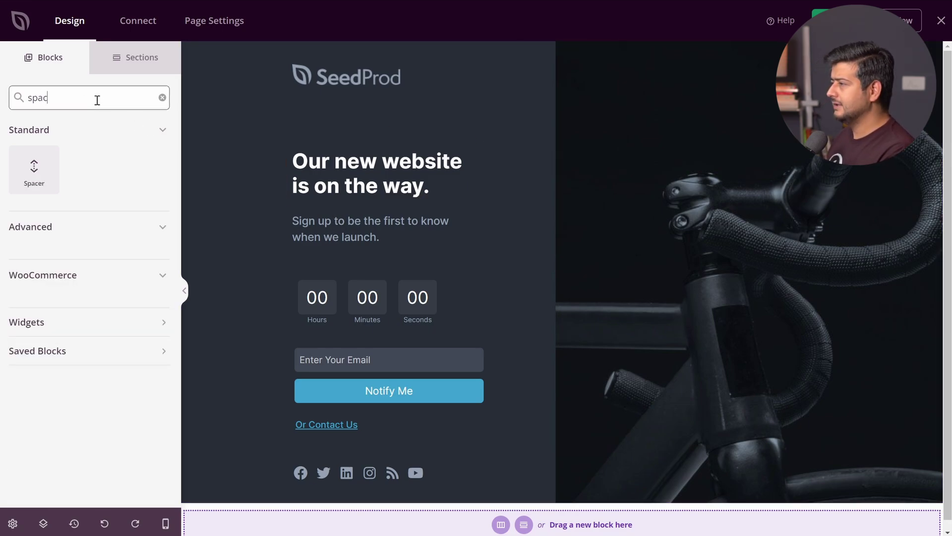
drag(42, 145, 323, 209)
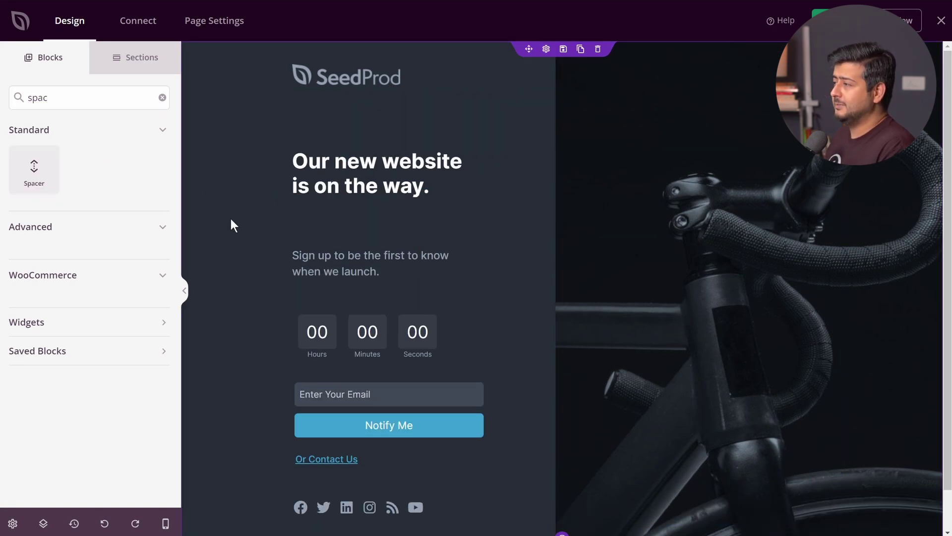
click(352, 226)
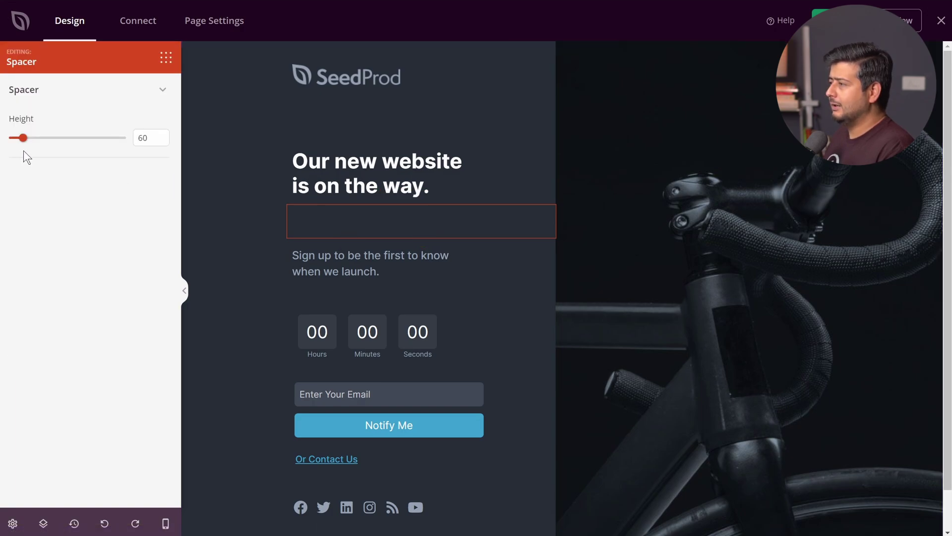
mouse_move(25, 142)
mouse_down()
mouse_move(67, 142)
mouse_move(25, 142)
mouse_up()
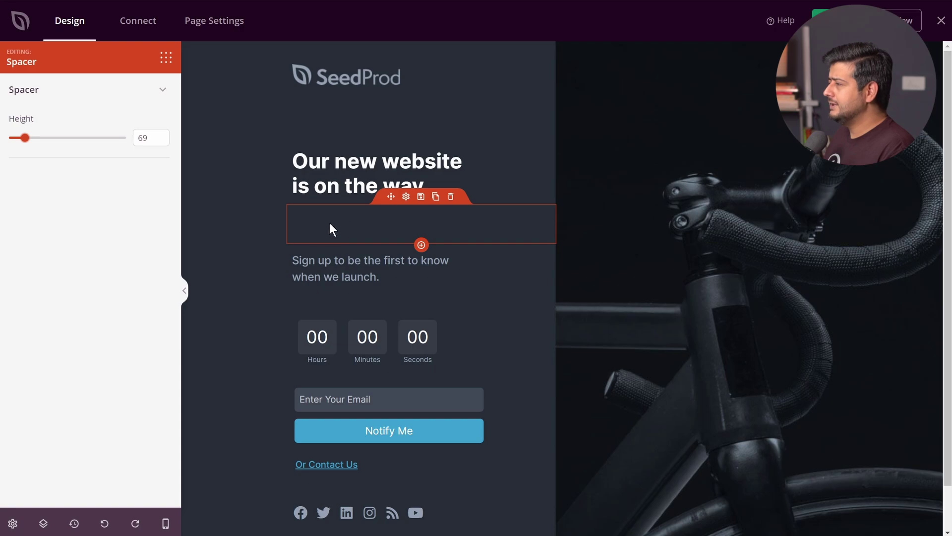
click(450, 197)
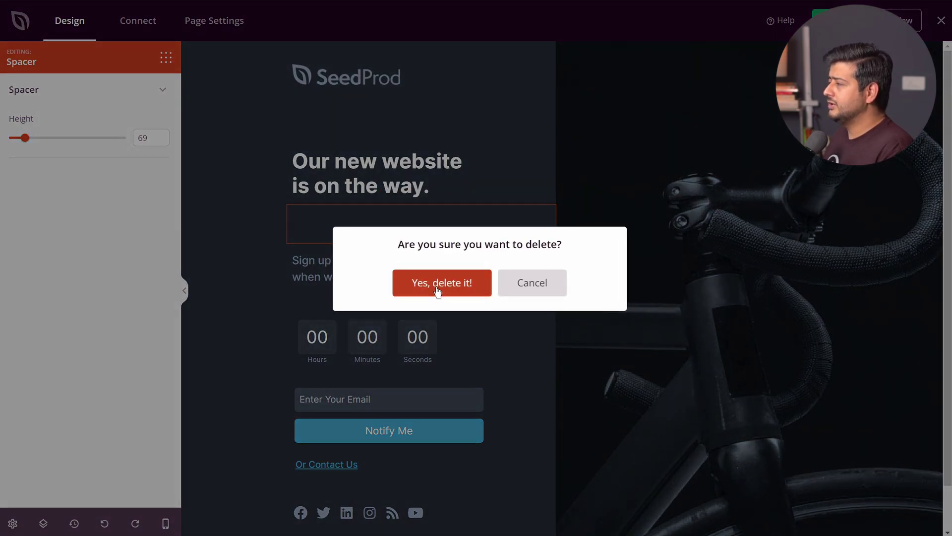
click(437, 292)
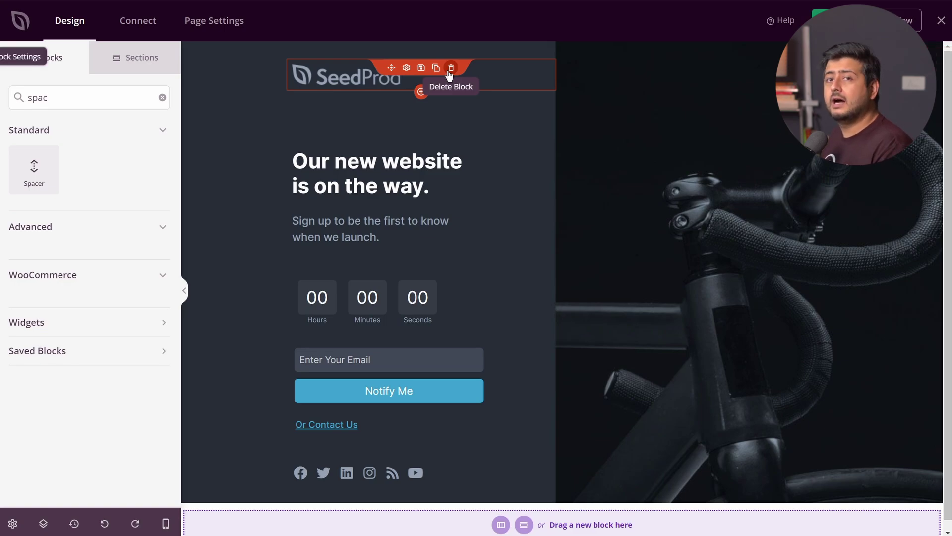
In the headline's Advanced spacing, raise Margin Bottom from 4 to 25, then 50
click(371, 184)
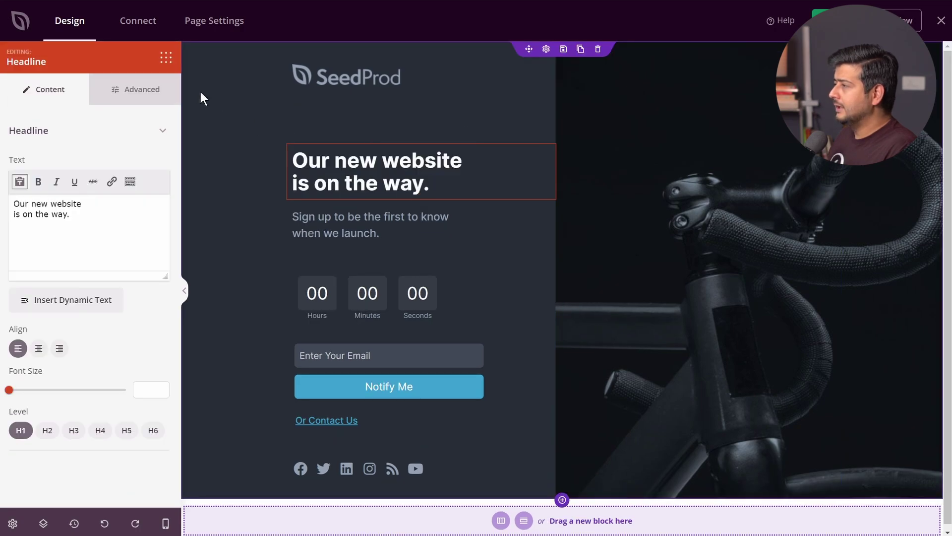
click(149, 102)
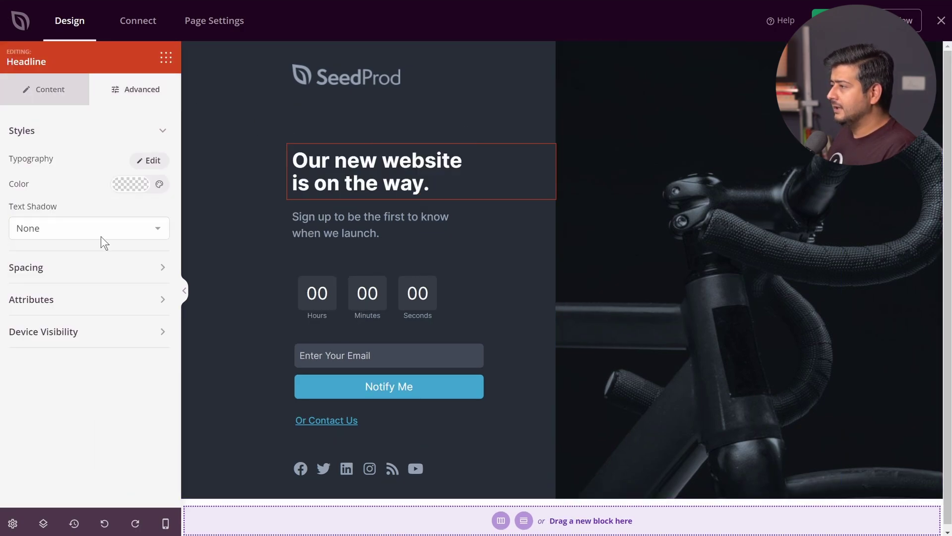
click(79, 269)
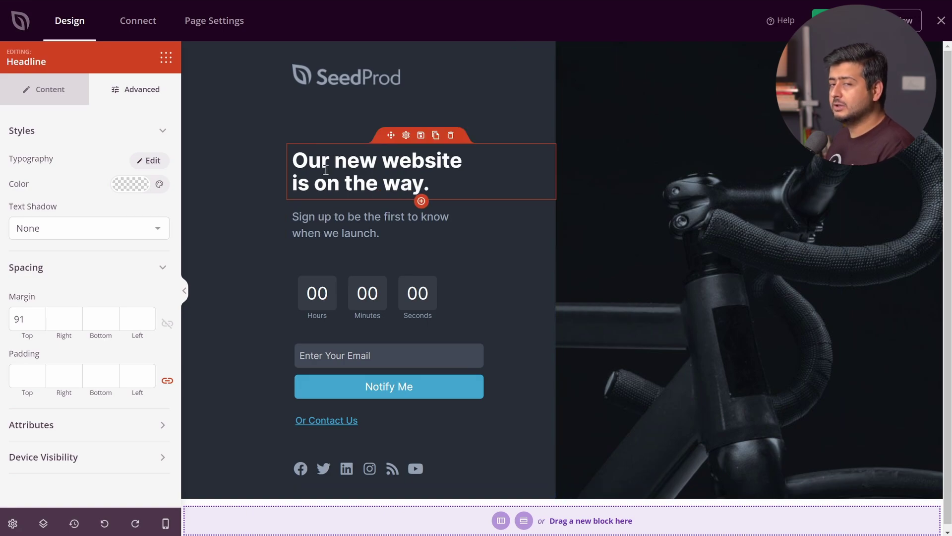
click(110, 314)
click(111, 315)
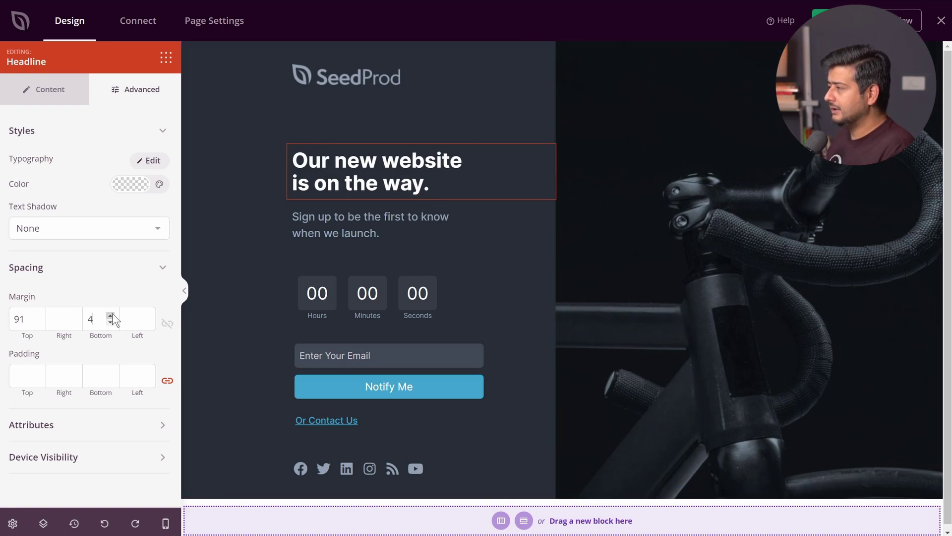
drag(101, 314, 85, 319)
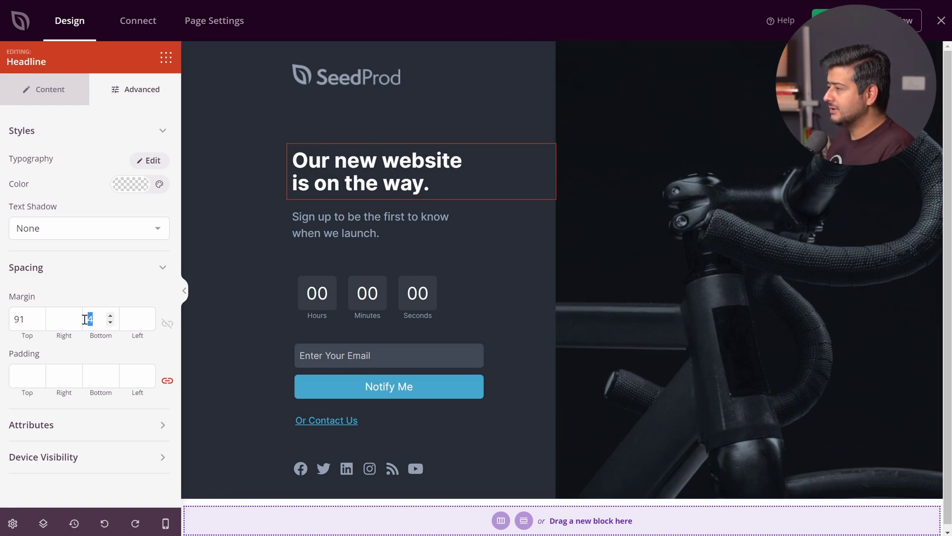
text(25)
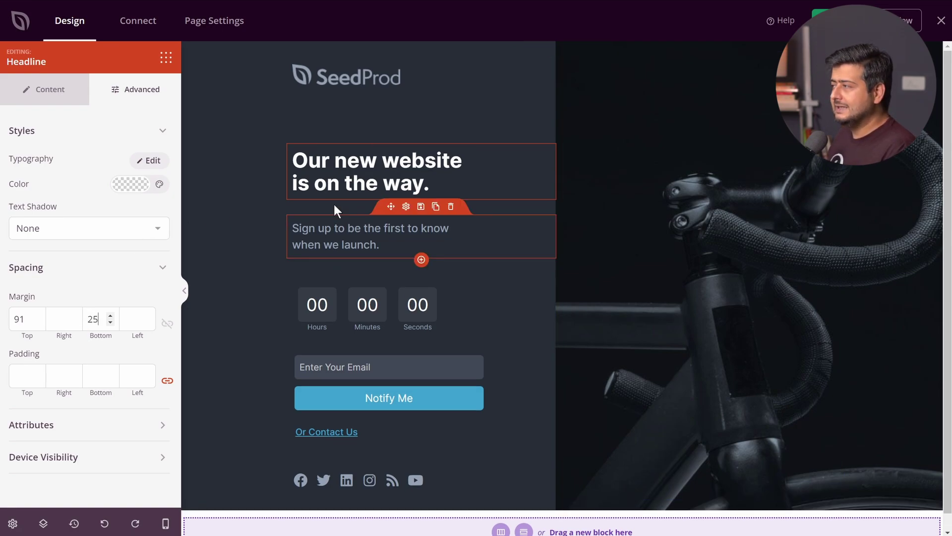
double_click(93, 320)
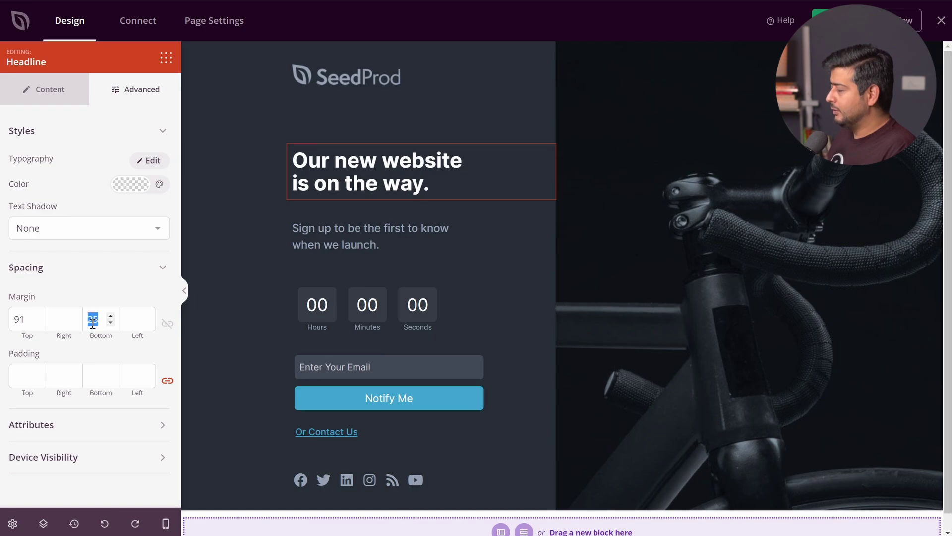
text(50)
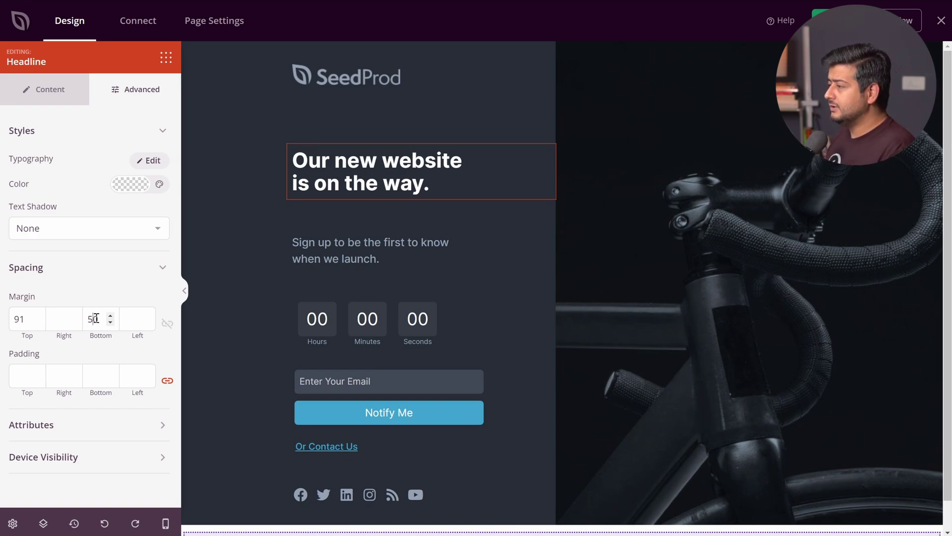
double_click(96, 318)
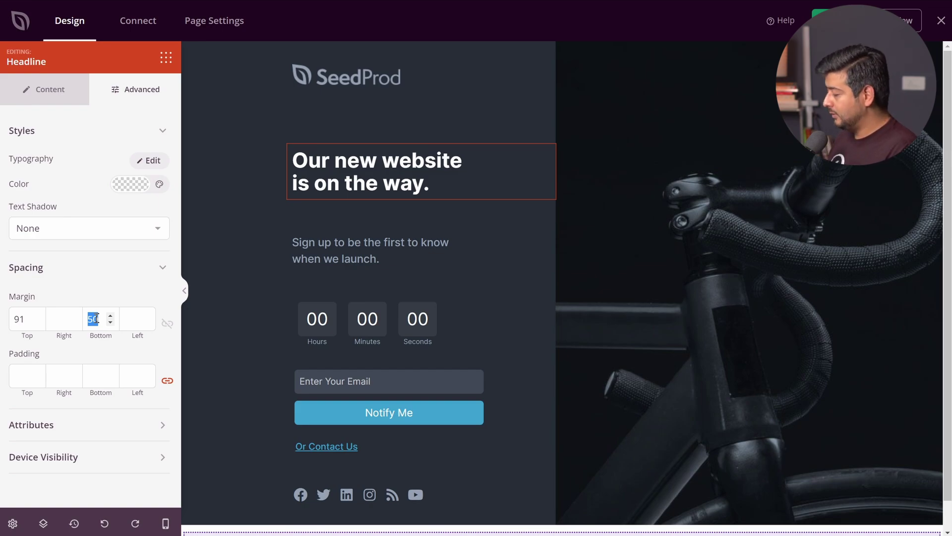
text(-10)
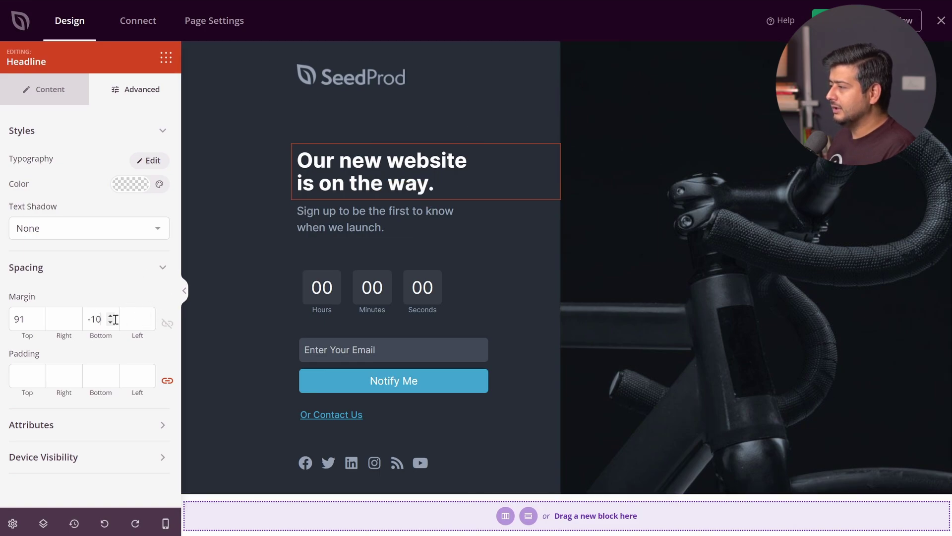
click(111, 316)
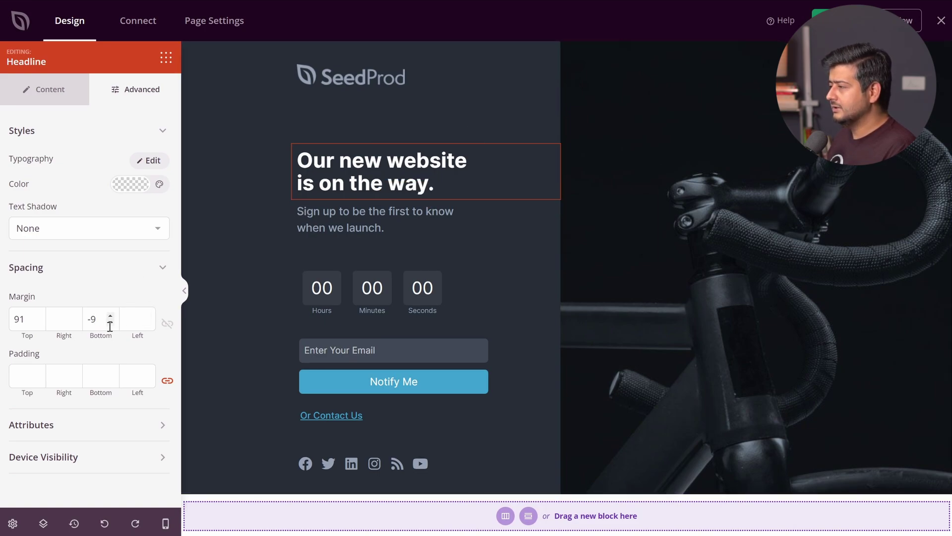
click(110, 322)
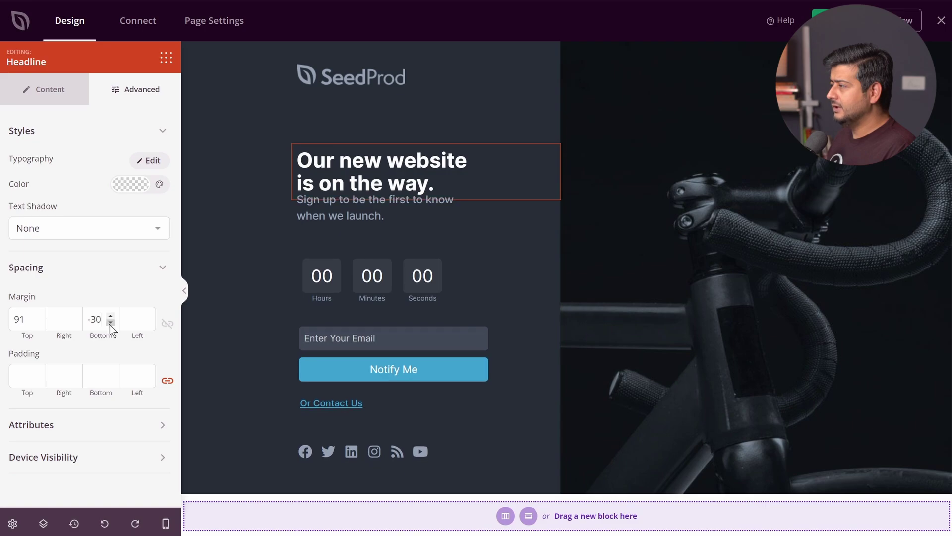
click(110, 323)
click(110, 322)
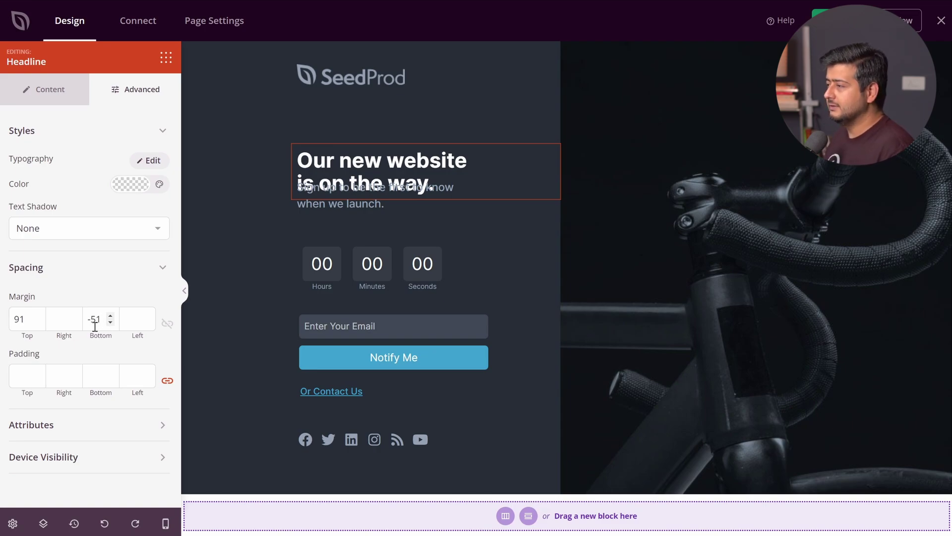
double_click(92, 319)
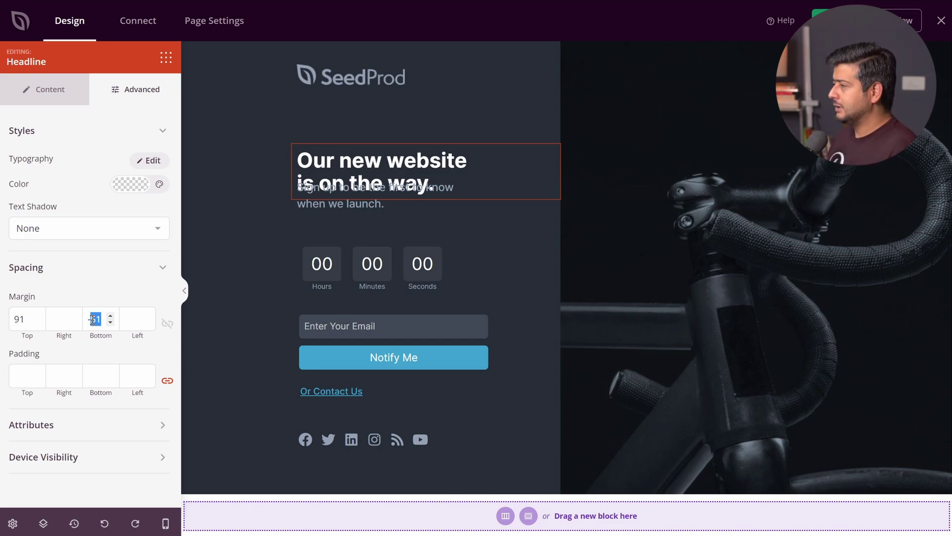
text(10)
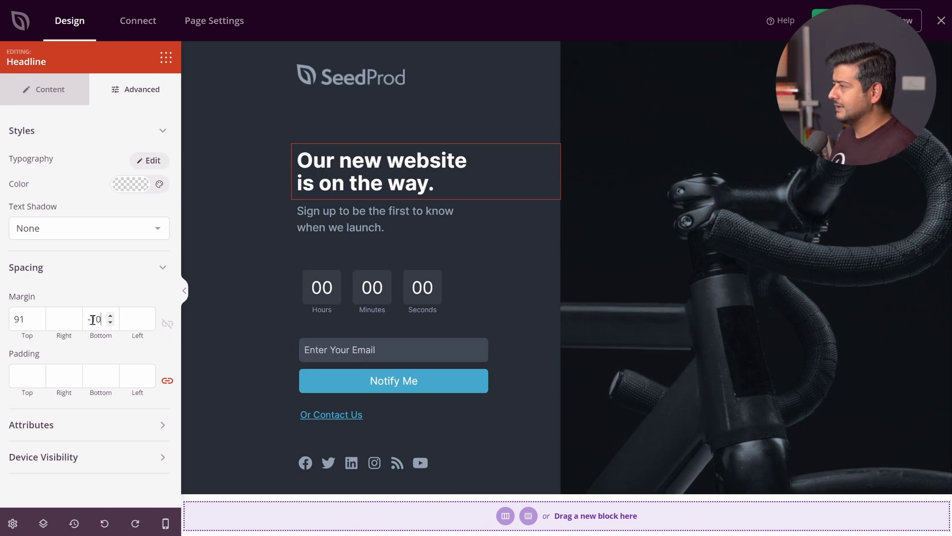
Collapse the settings sidebar to preview the full coming-soon page
click(183, 289)
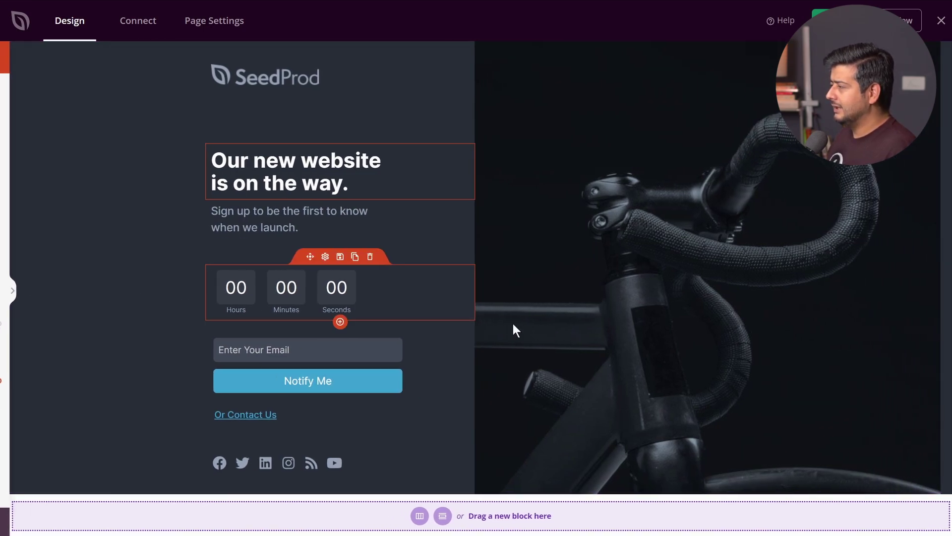